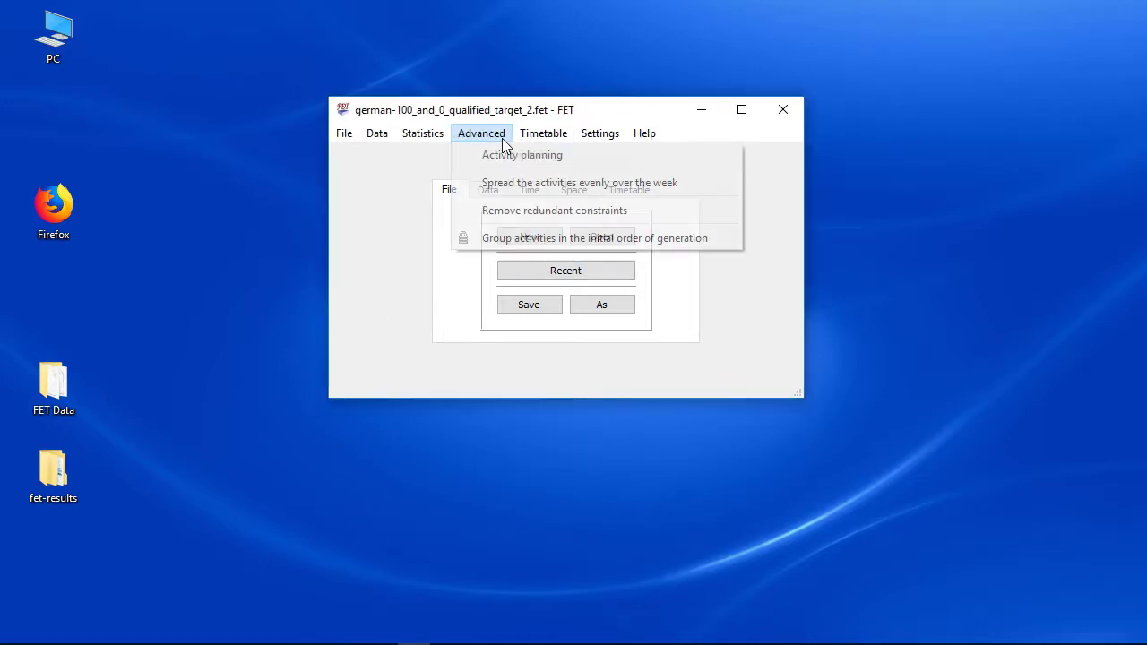
Open activity planning and choose the Swap teachers action for the year 9 and 10 classes
left_click(512, 156)
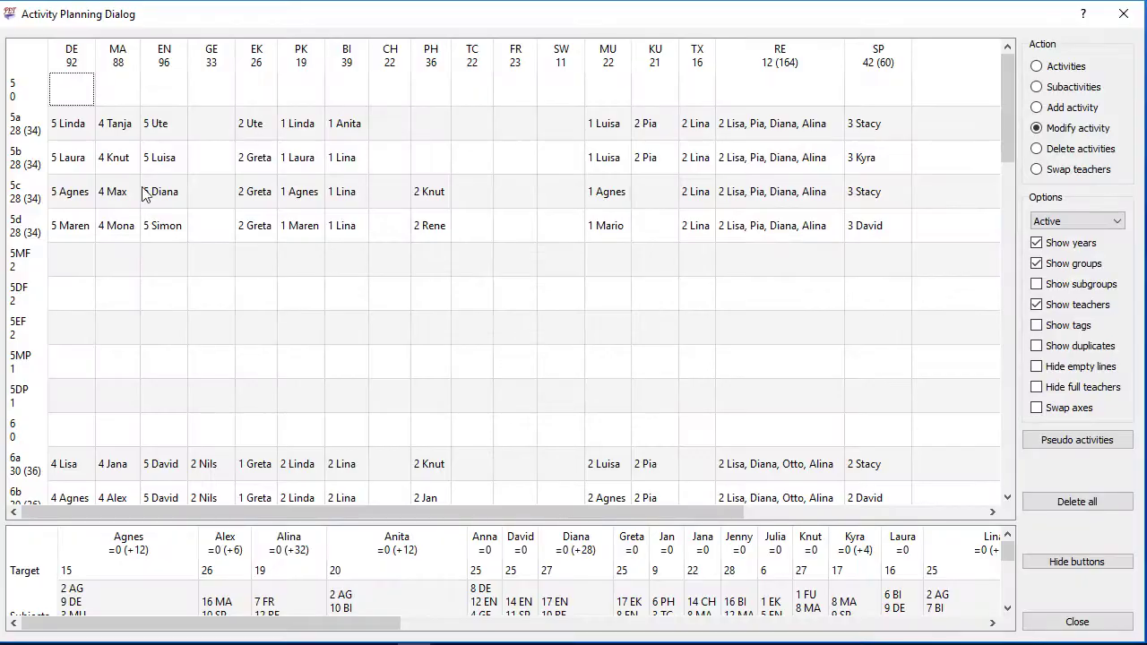
scroll(116, 225, "down", 10)
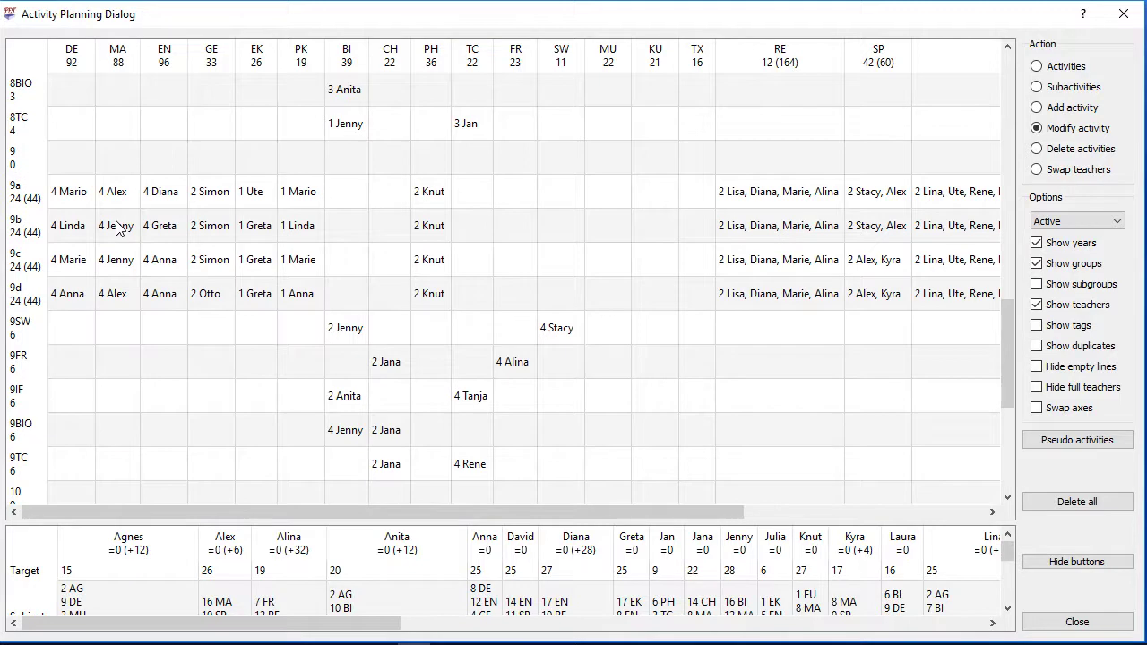
scroll(117, 225, "down", 1)
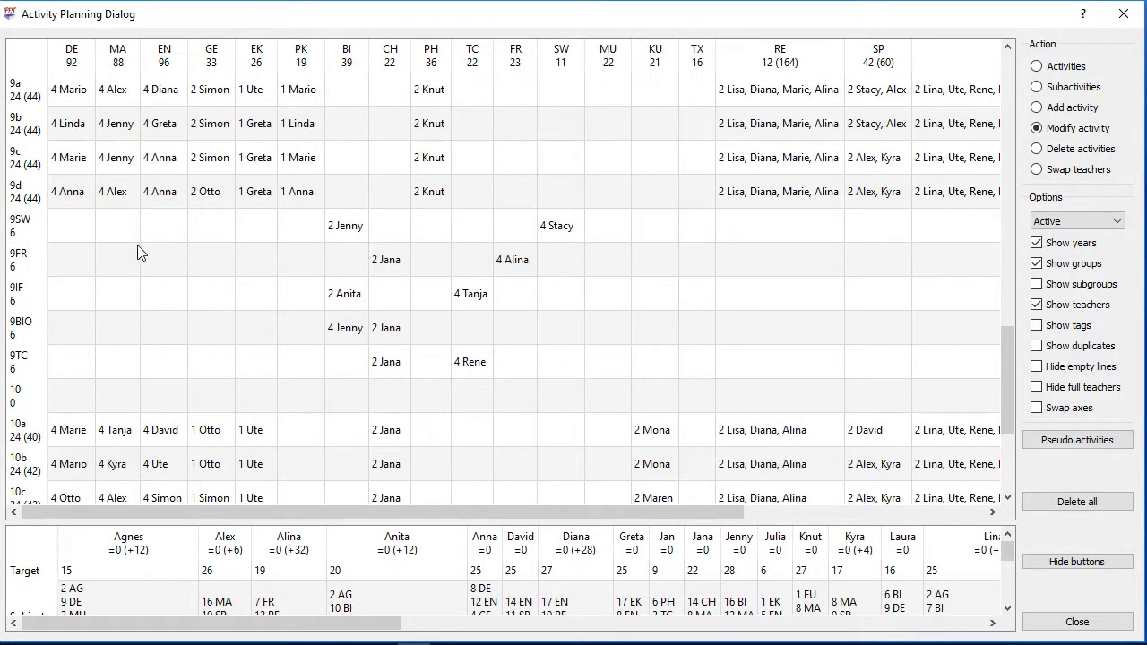
left_click(1048, 173)
left_click(75, 103)
left_click(68, 431)
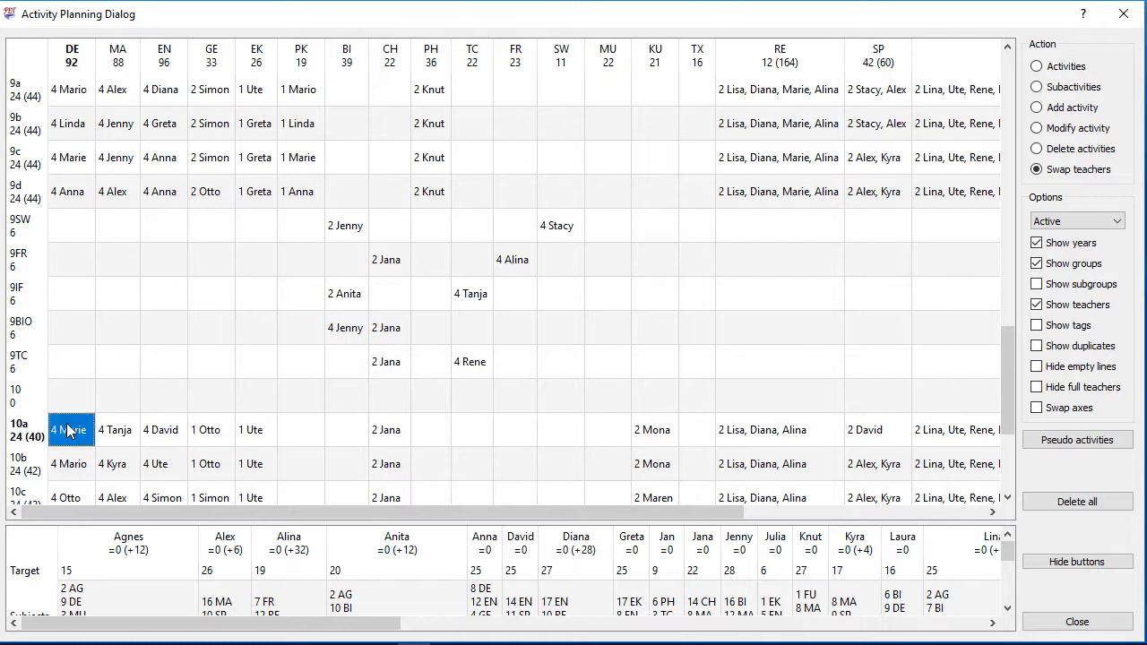
left_click(68, 133)
left_click(75, 466)
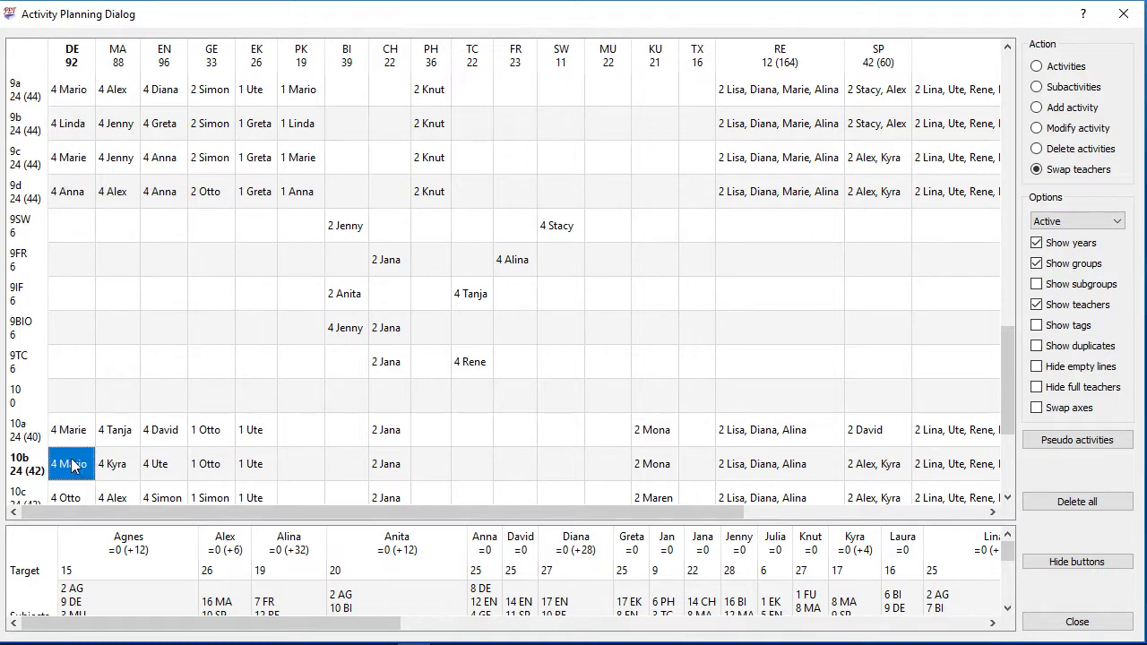
left_click(1036, 172)
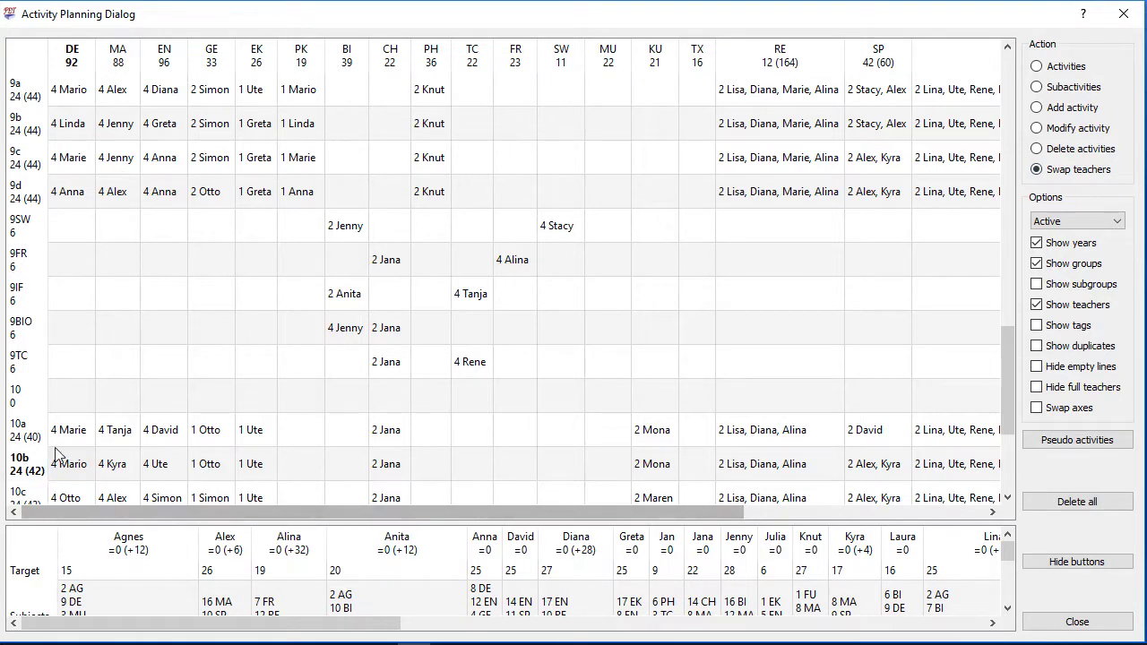
Swap the teacher of the 10a DE activities to the teacher who has DE in 9a
left_click(75, 430)
left_click(502, 352)
left_click(520, 449)
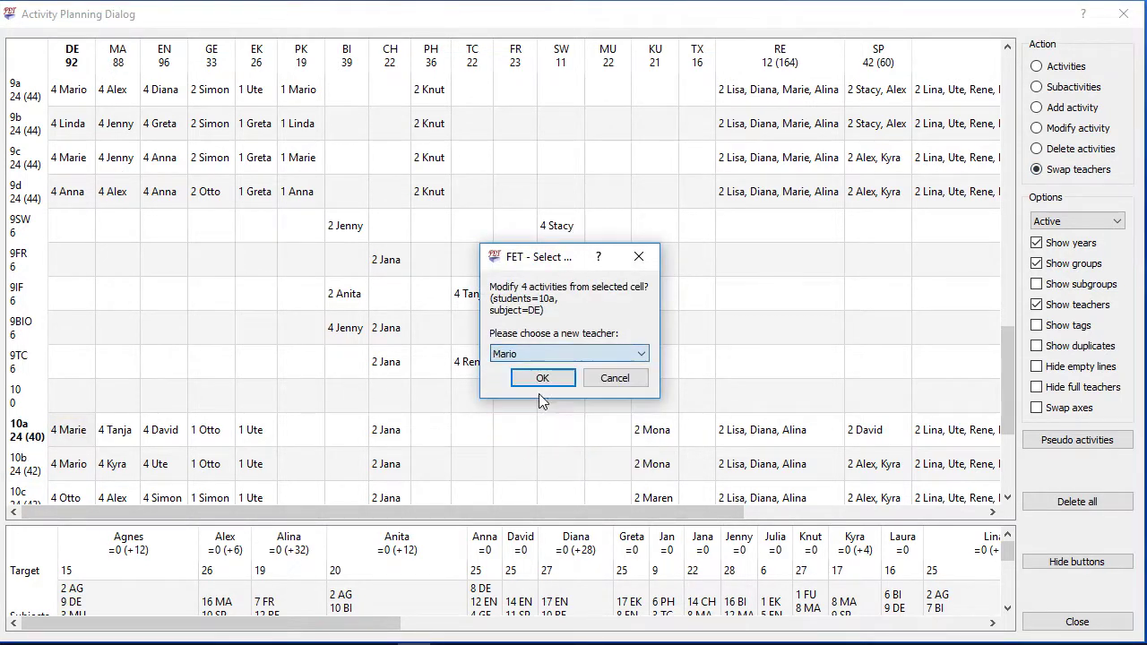
left_click(544, 383)
Swap the teacher of the 10b DE activities to the teacher who has DE in 9b
left_click(70, 465)
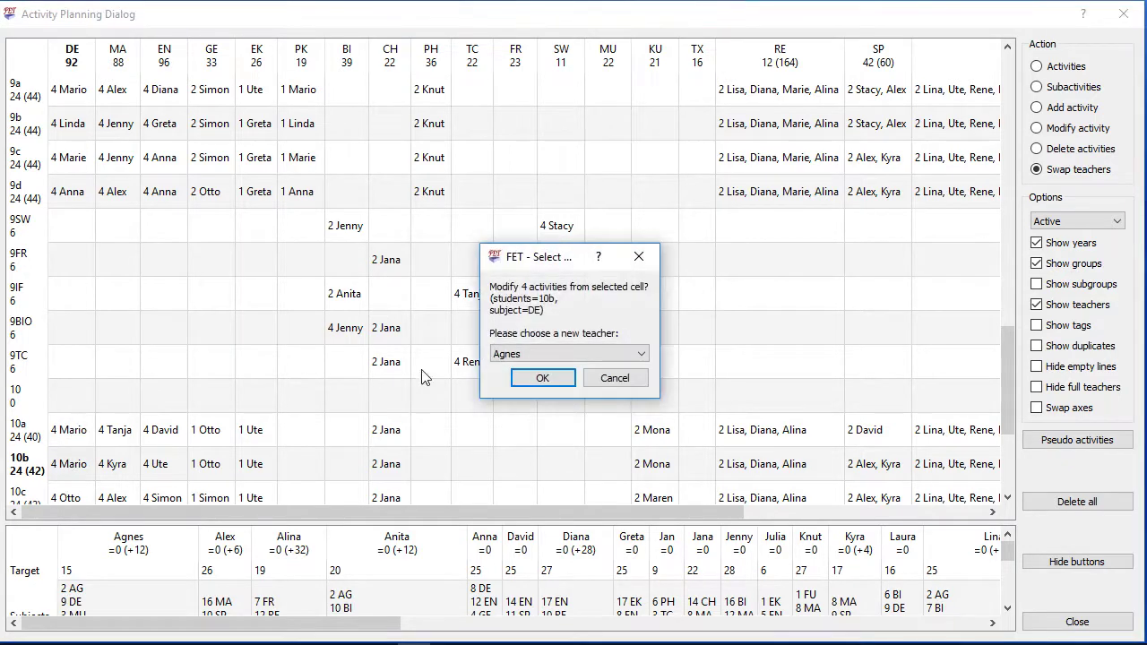
left_click(502, 354)
left_click(537, 404)
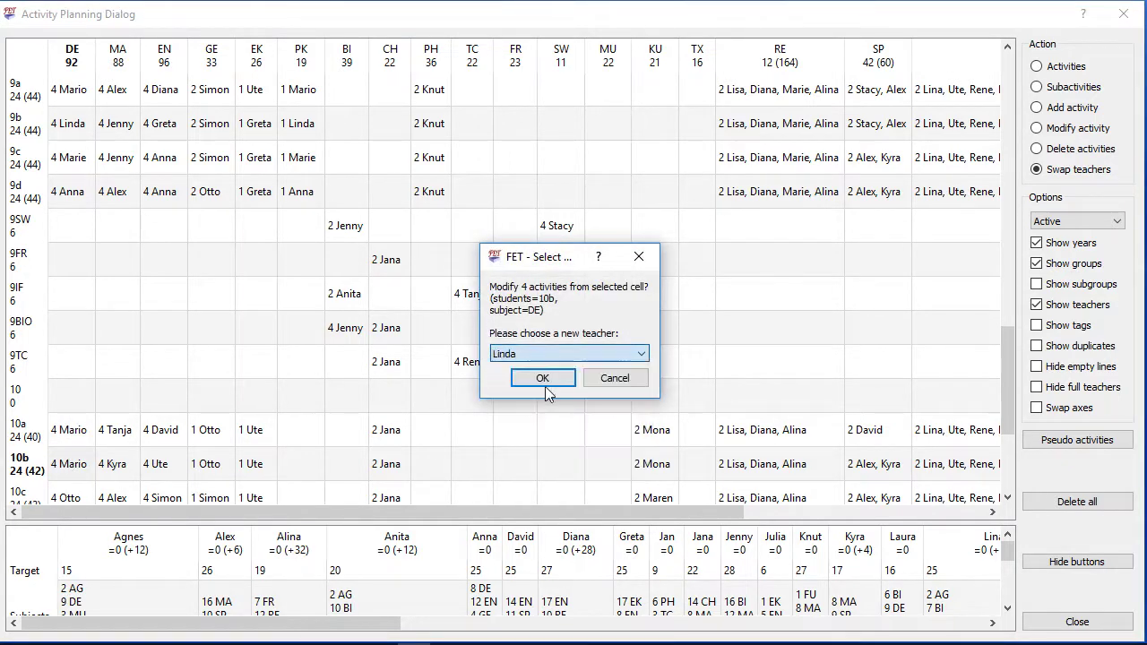
left_click(547, 380)
Swap the teacher of the 10c DE activities to the teacher who has DE in 9d
left_click(72, 496)
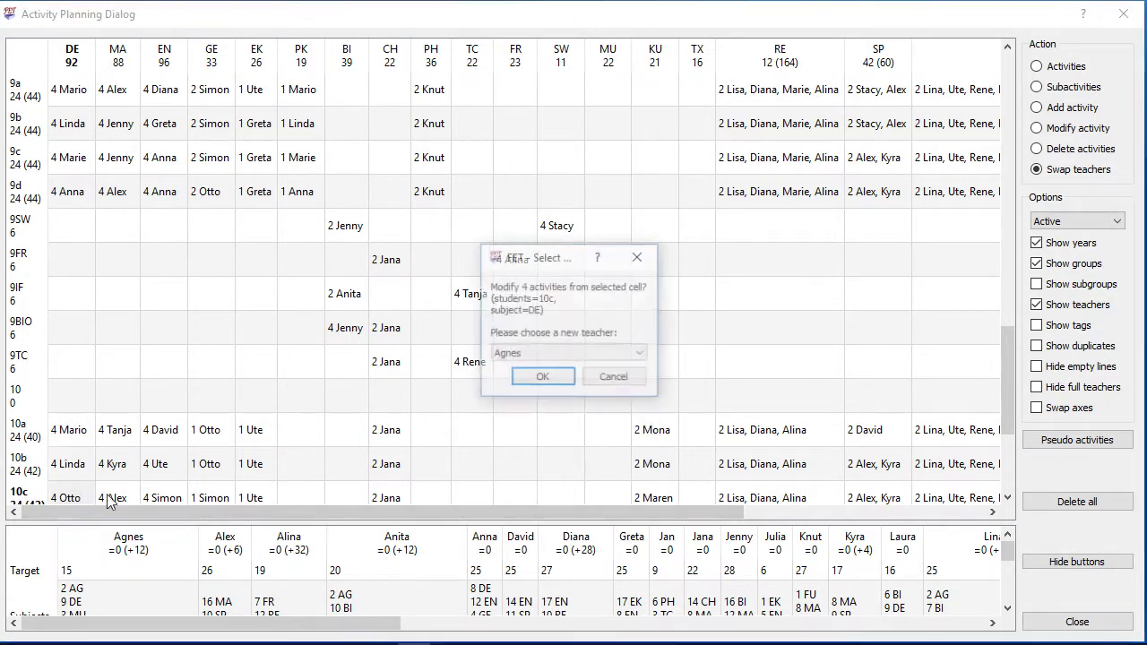
left_click(523, 356)
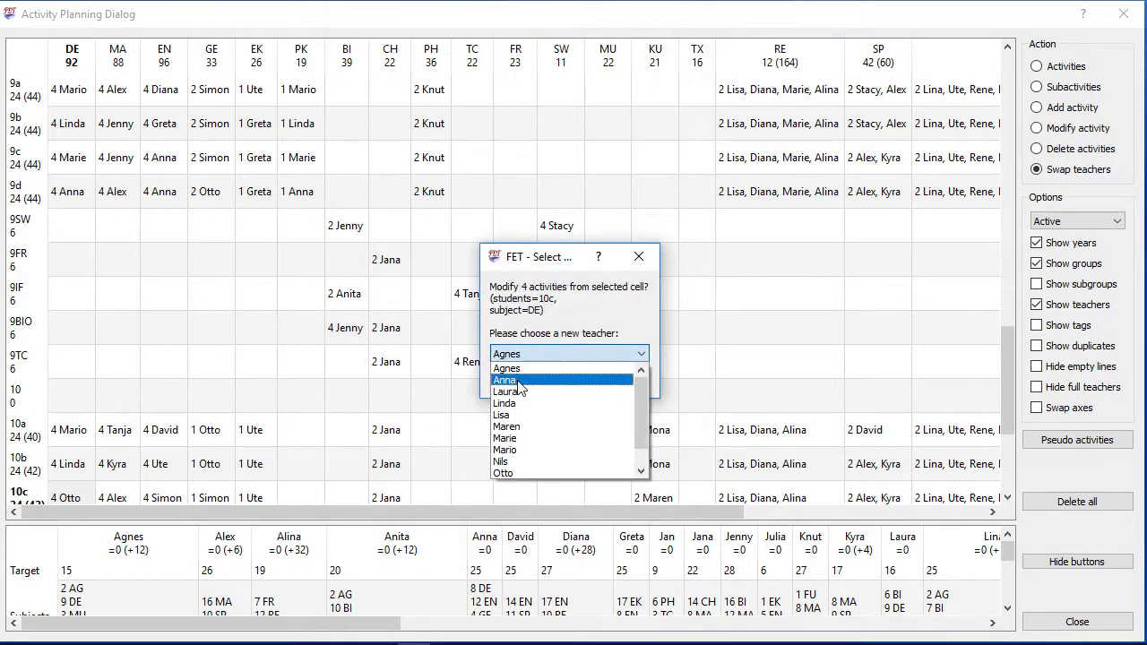
left_click(520, 374)
left_click(543, 378)
Swap the teacher of the 10a MA activities to the teacher who has MA in 9a
left_click(112, 435)
left_click(522, 356)
left_click(520, 374)
left_click(543, 378)
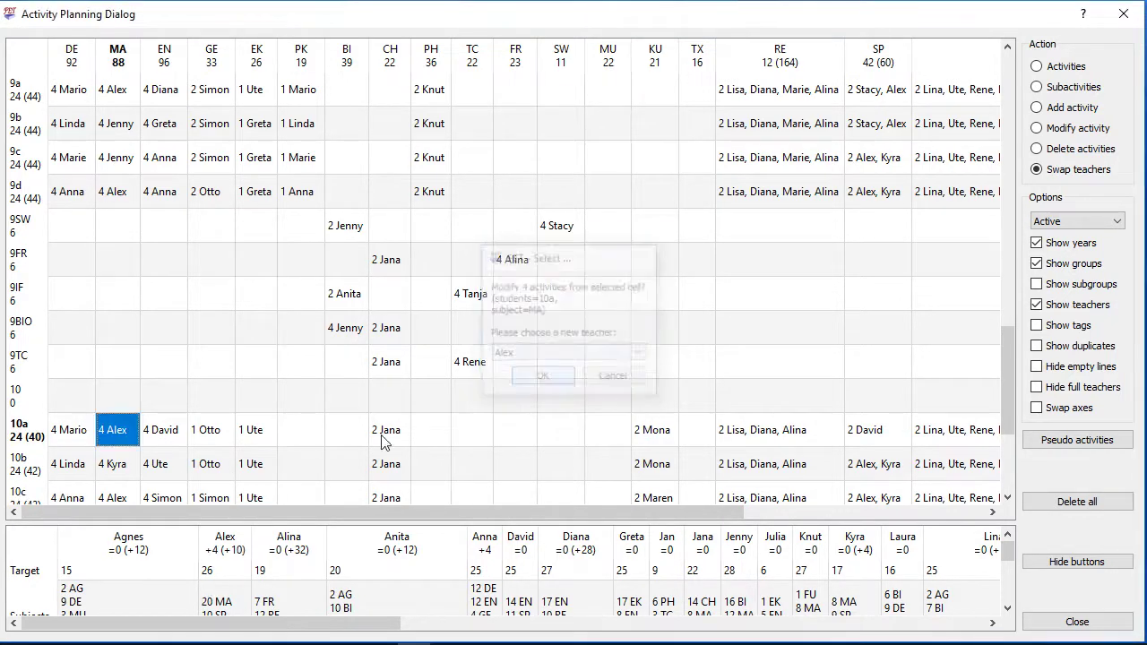
Swap the 10b MA teacher to the one who has MA in 9b and close activity planning
left_click(130, 473)
left_click(537, 356)
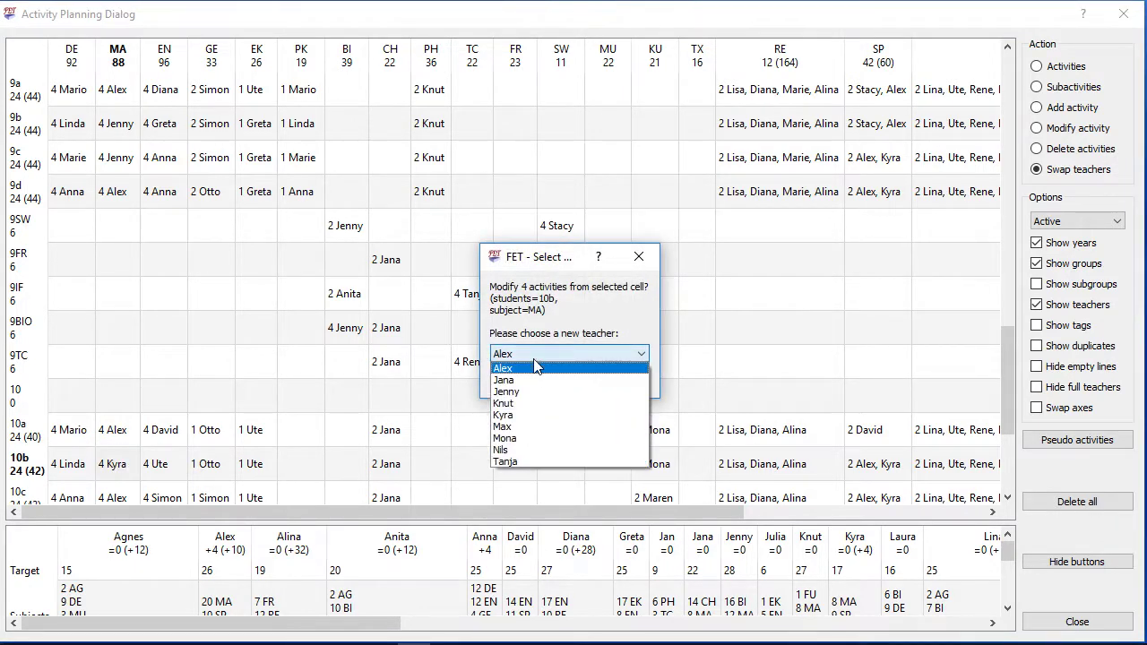
left_click(533, 394)
left_click(543, 376)
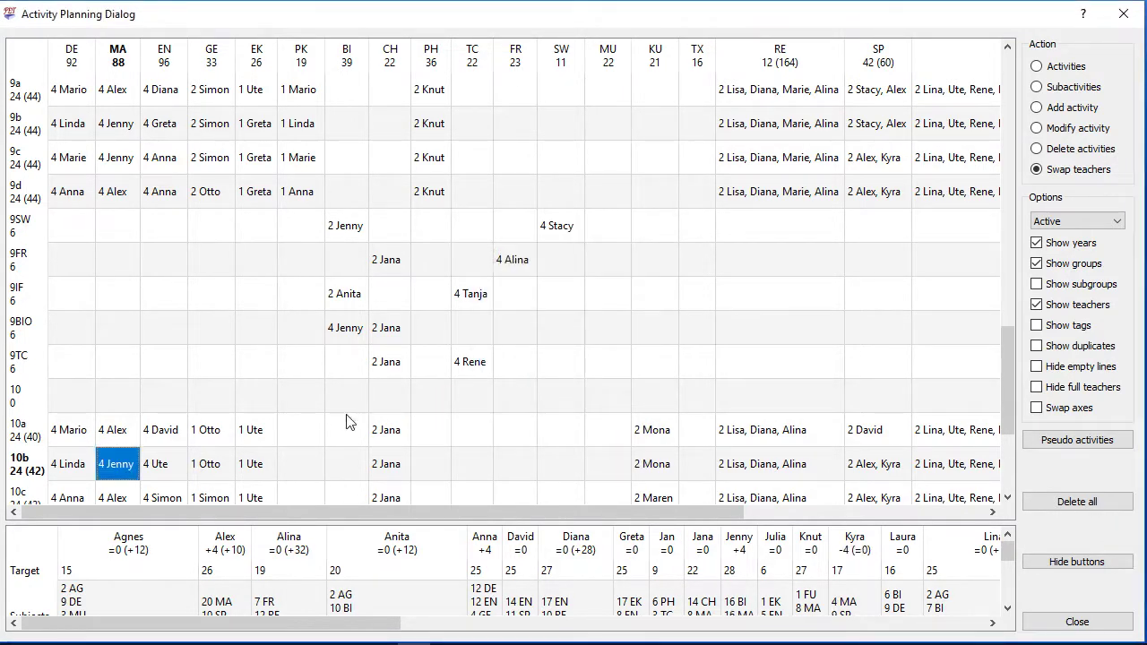
left_click(1075, 620)
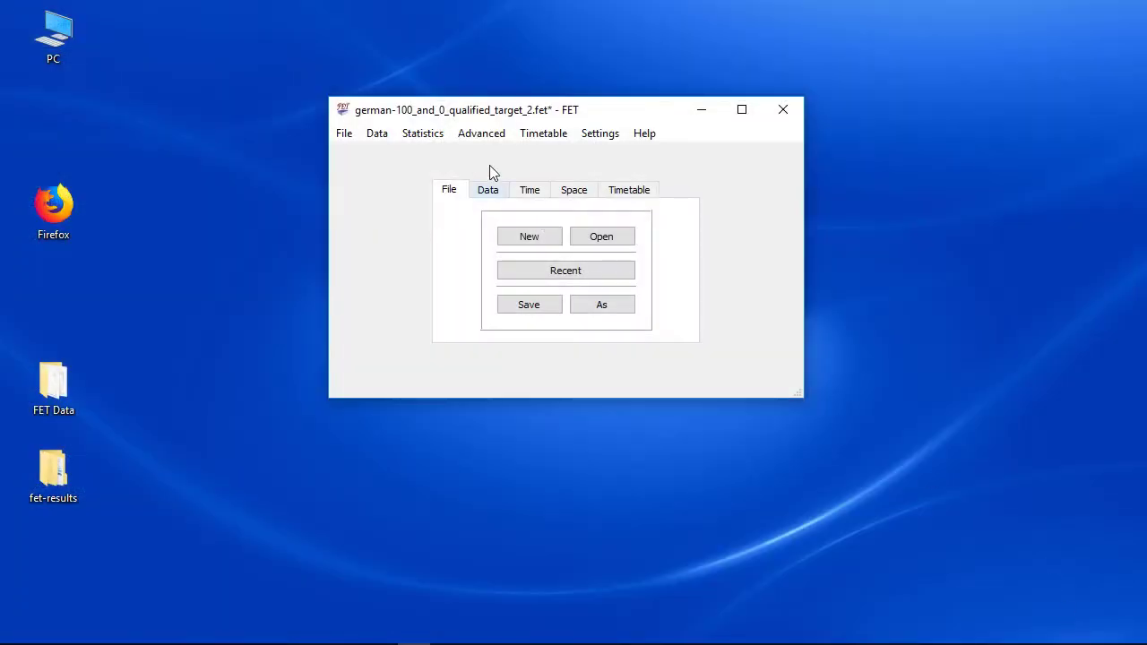
Remove student year 10 together with its related groups, subgroups, activities and constraints
left_click(374, 136)
mouse_move(442, 270)
left_click(567, 270)
left_click(488, 190)
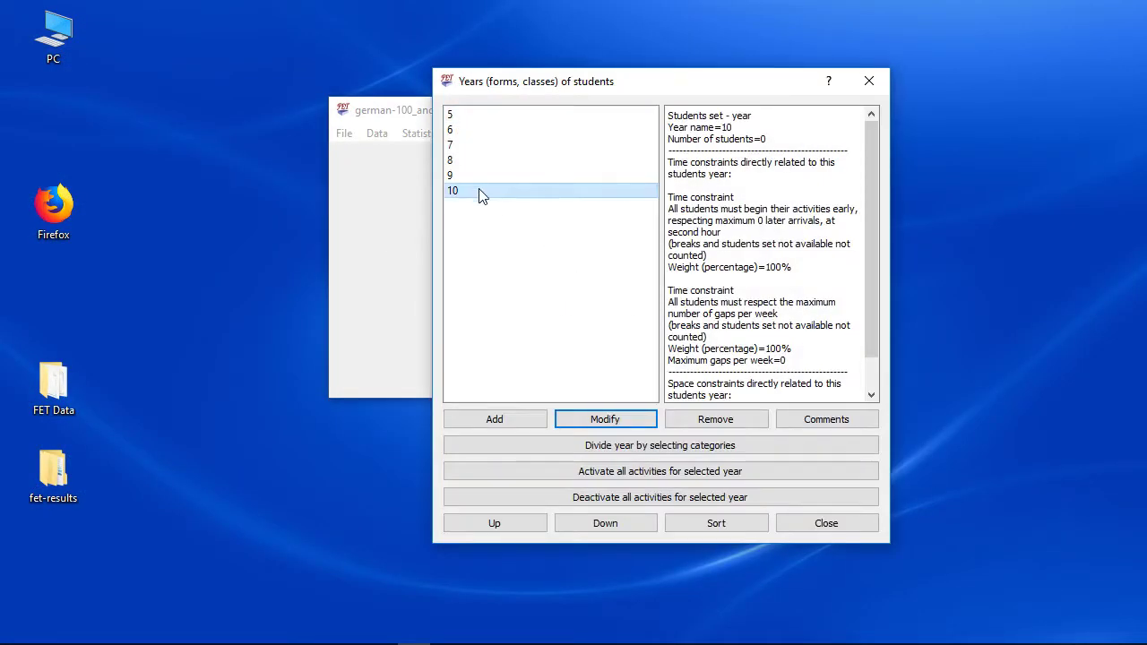
left_click(763, 423)
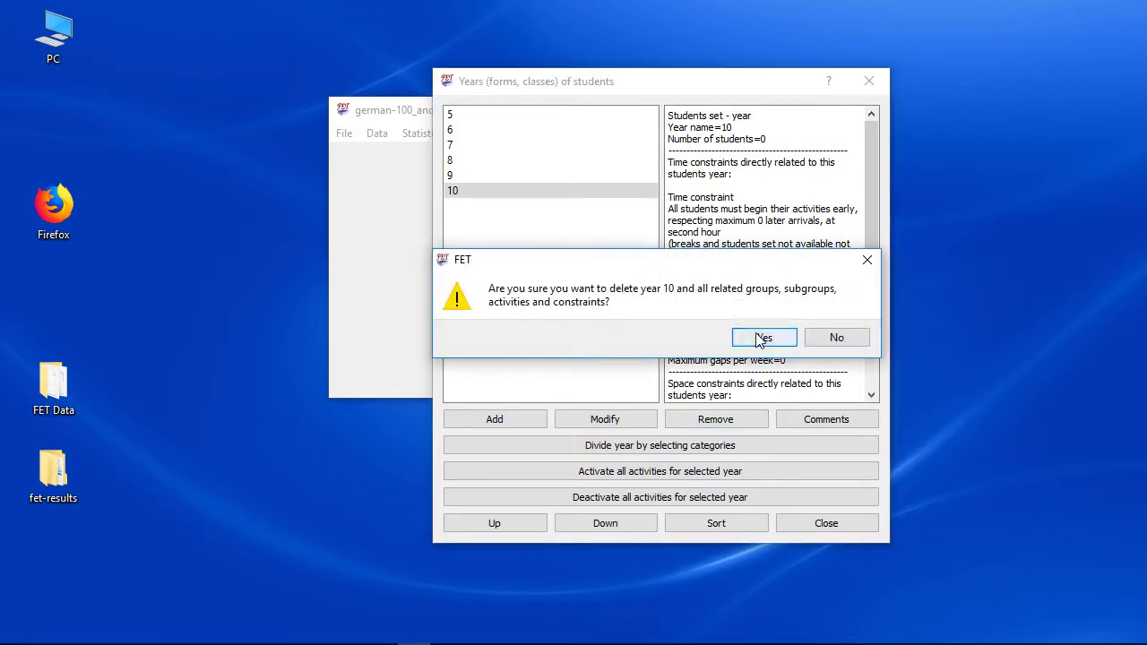
left_click(754, 335)
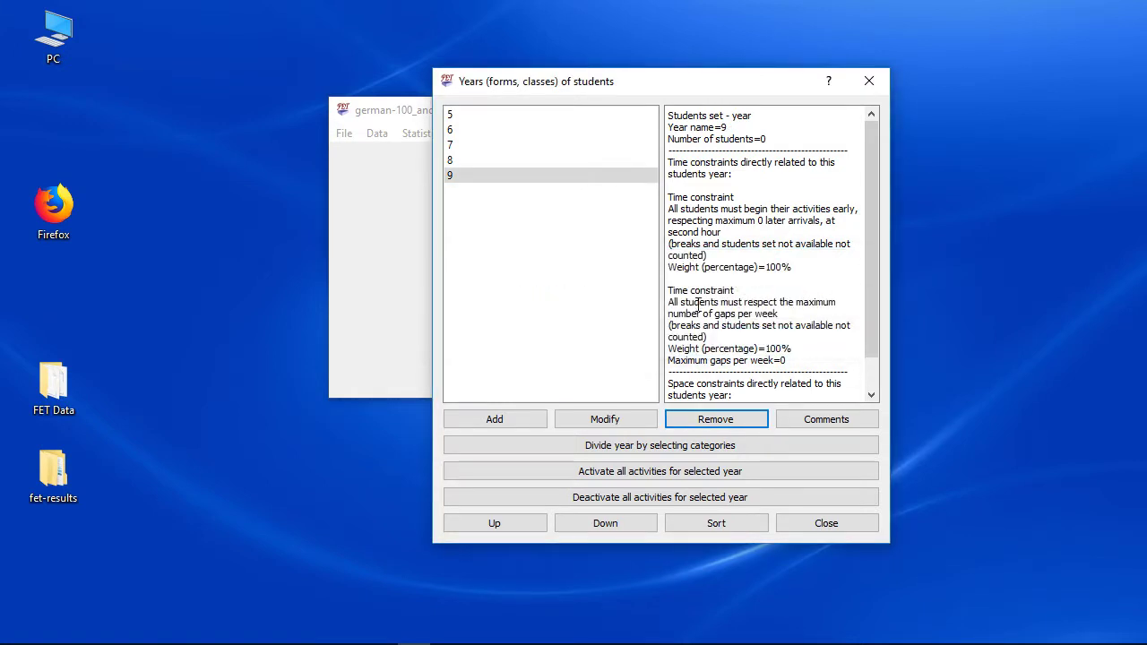
Rename student year 9 to 10, including its groups and subgroups, and close the years list
left_click(623, 411)
type("10")
left_click(548, 342)
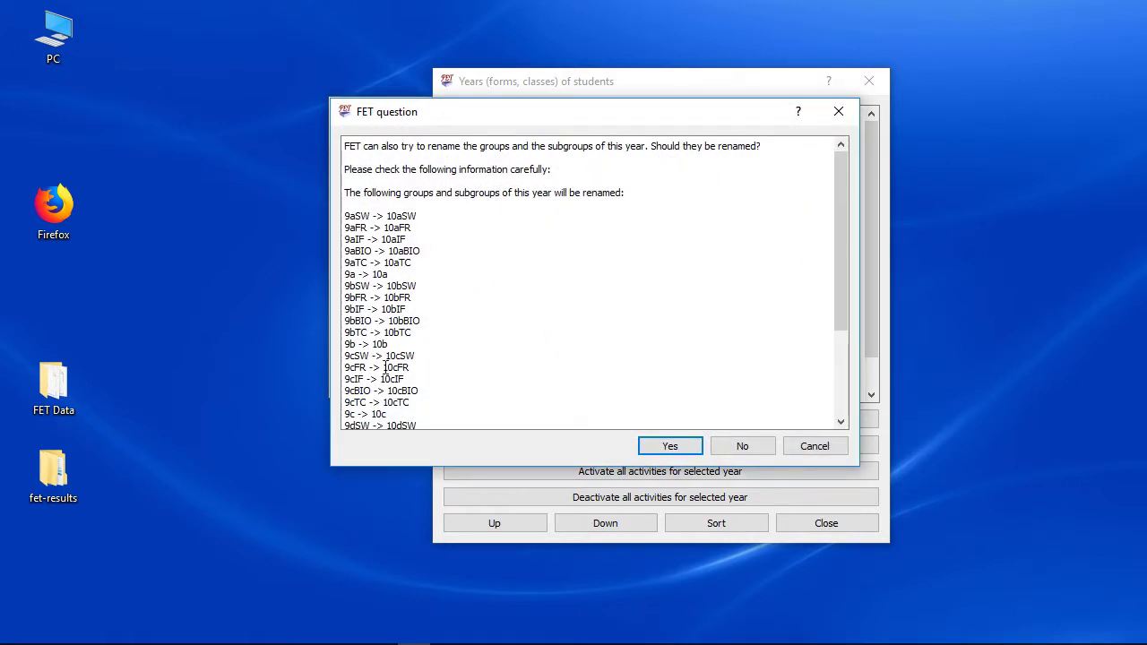
left_click(670, 446)
left_click(826, 524)
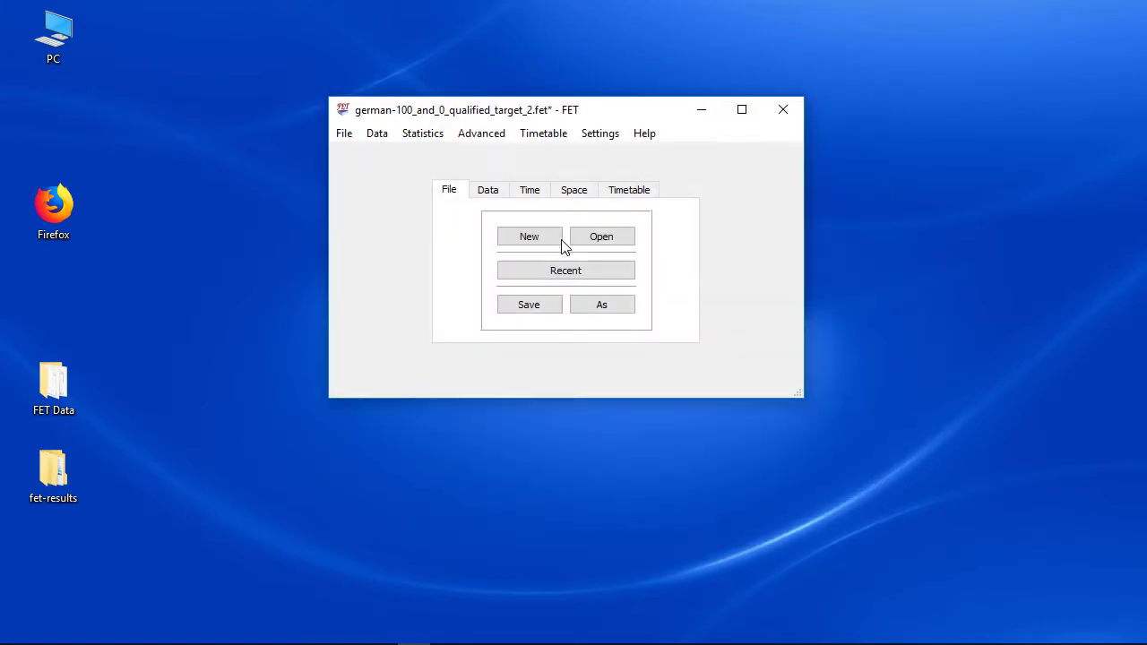
In activity planning, modify the 10a MA activity to add the 10b MA teacher as a second teacher
left_click(481, 135)
left_click(495, 152)
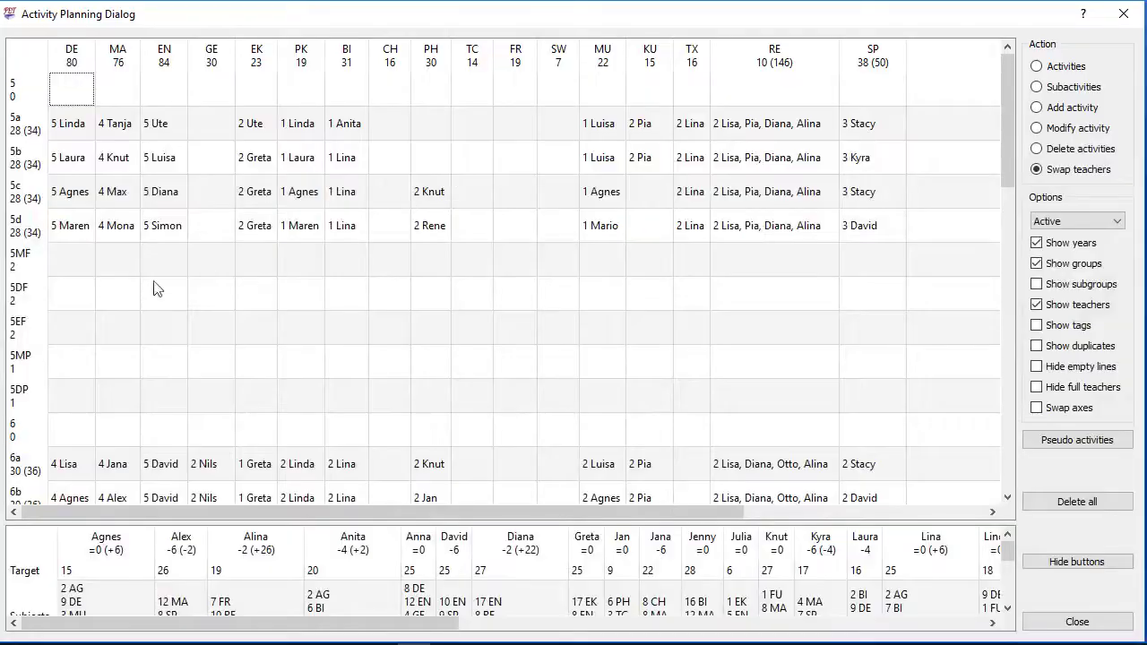
scroll(133, 296, "down", 10)
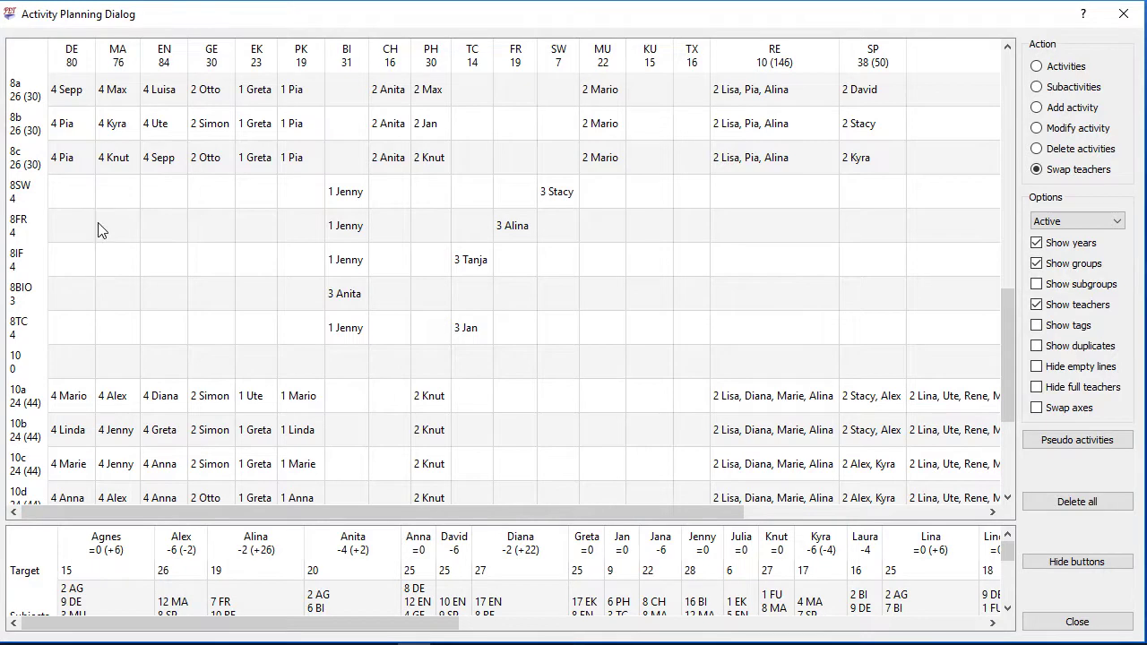
left_click(121, 410)
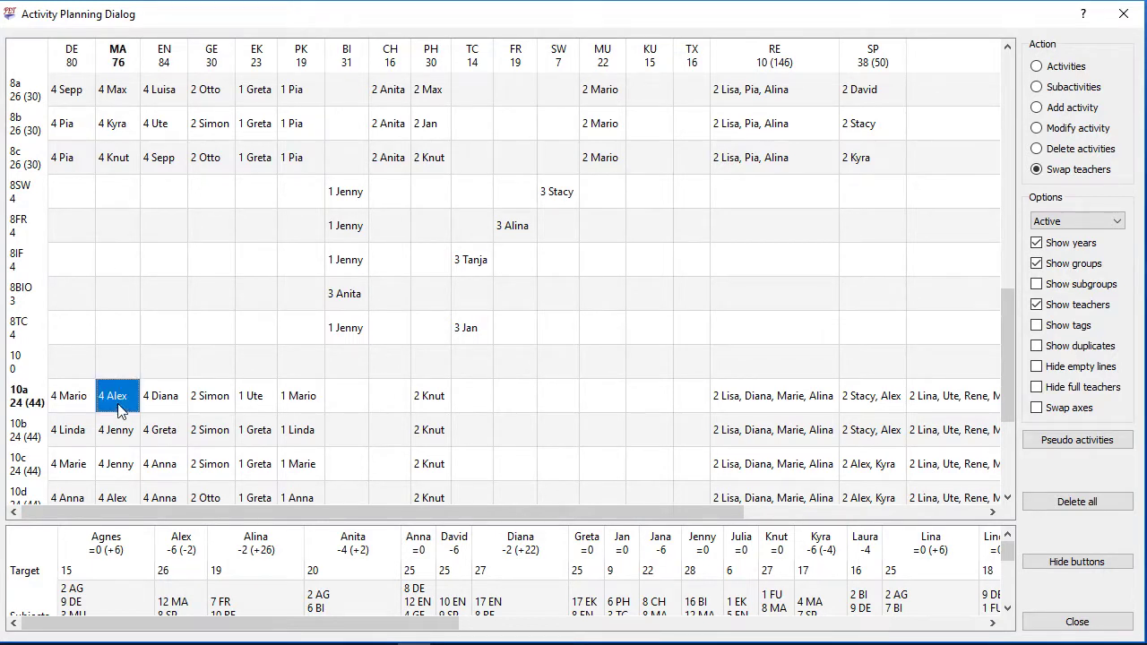
left_click(1039, 129)
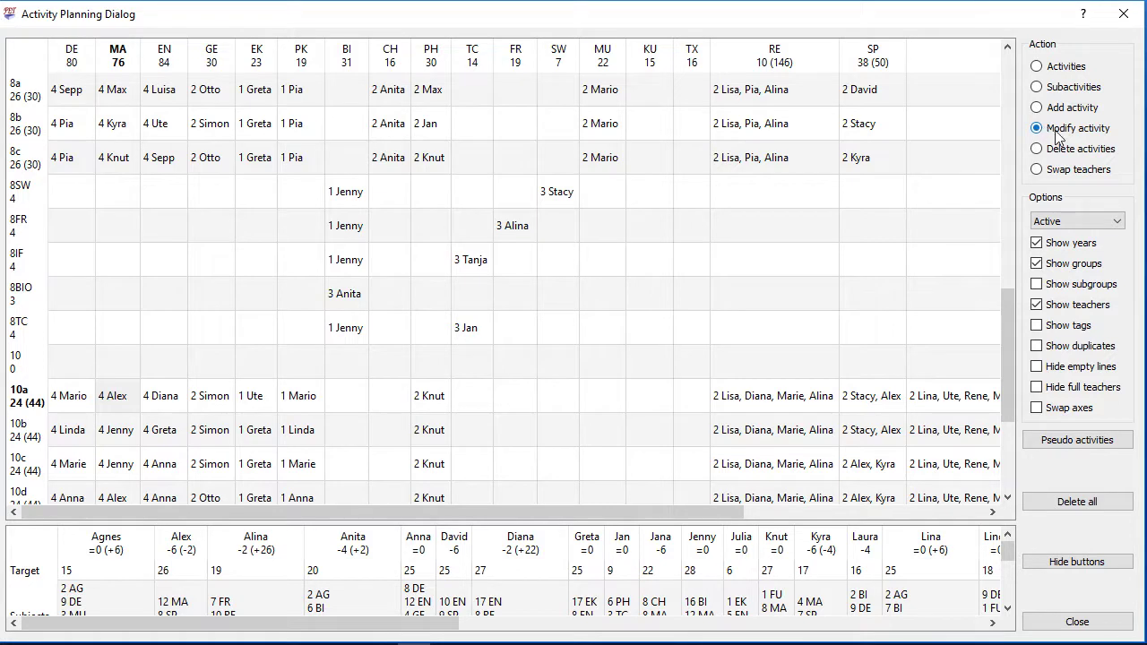
left_click(115, 401)
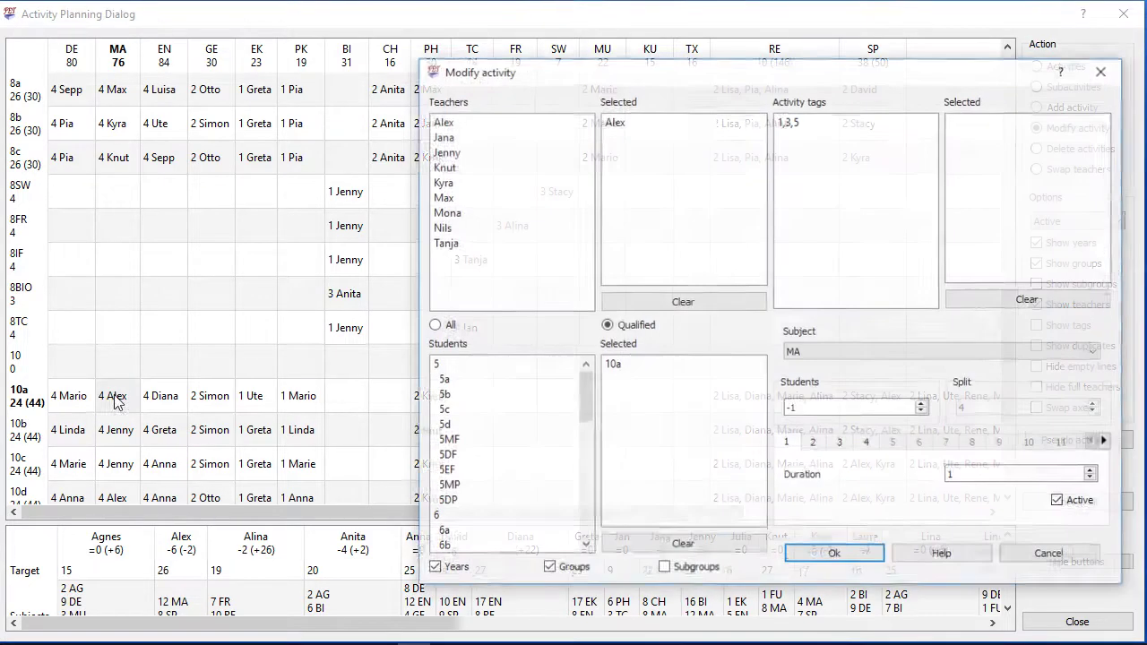
left_click(473, 152)
double_click(473, 152)
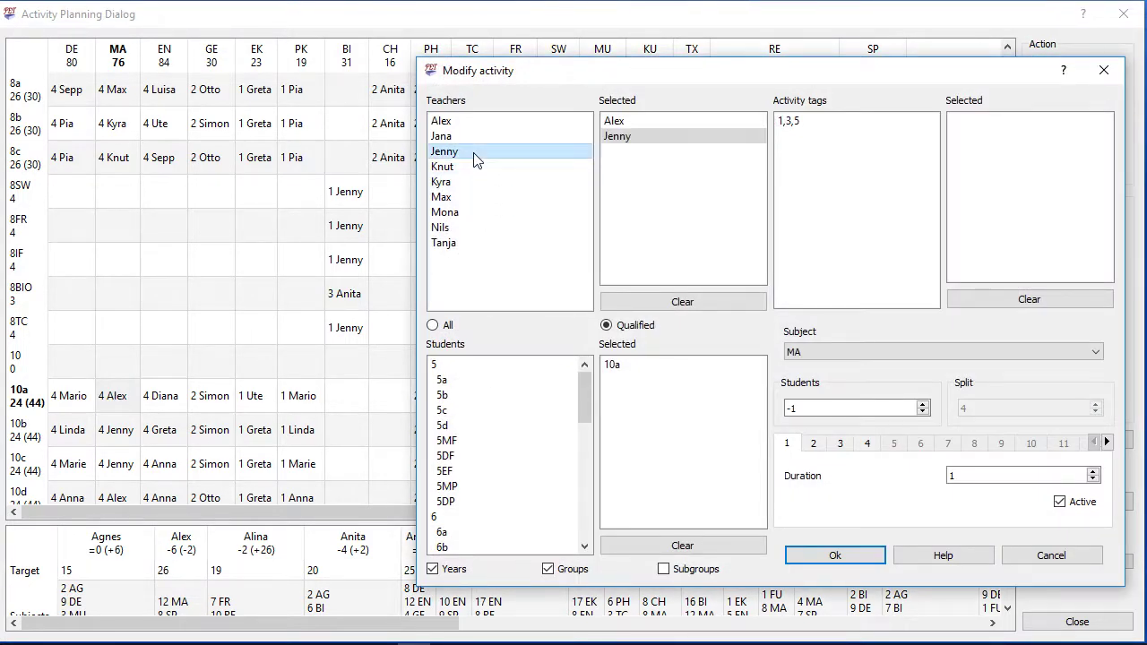
left_click(834, 555)
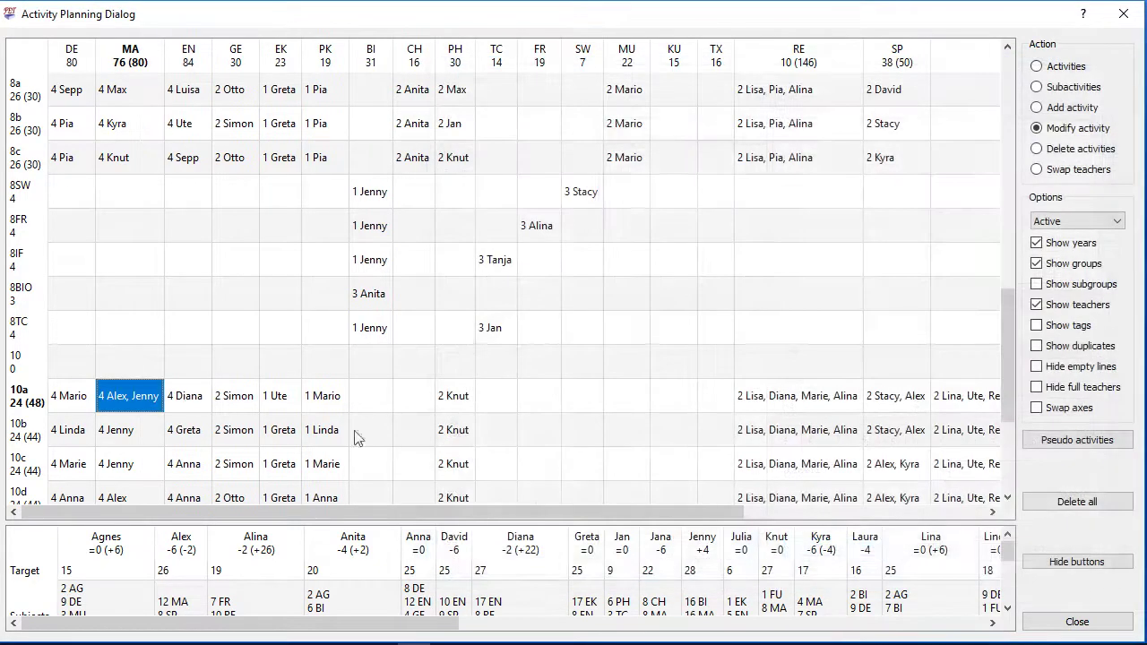
Modify the 10b MA activity to add the teacher who has MA in 8c as a second teacher
left_click(139, 434)
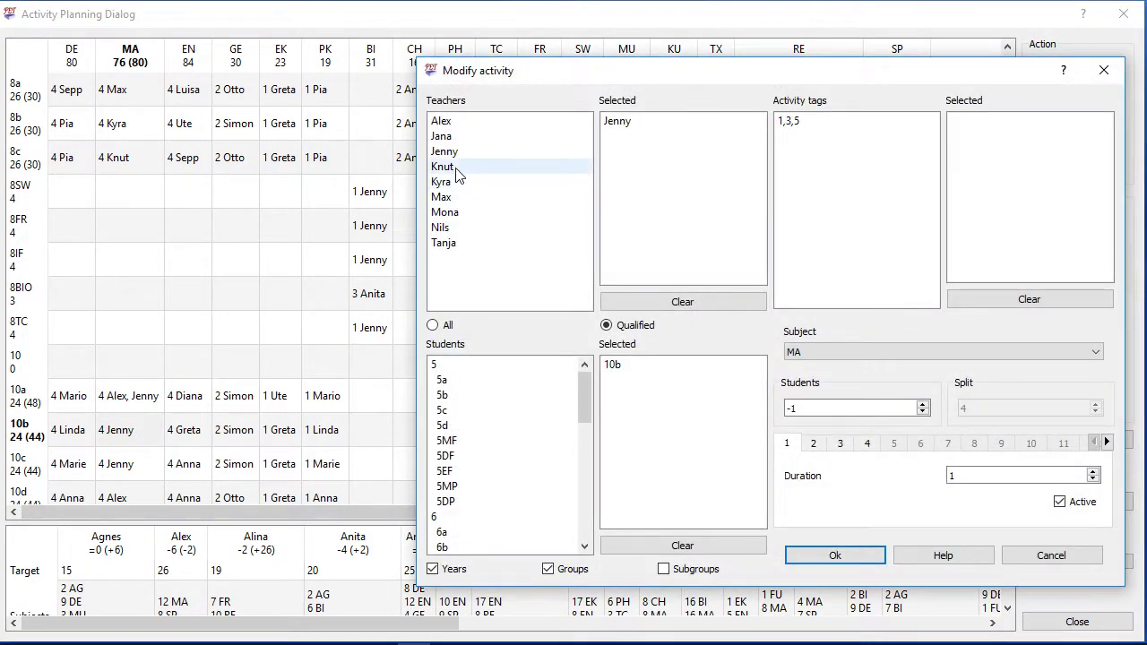
double_click(456, 168)
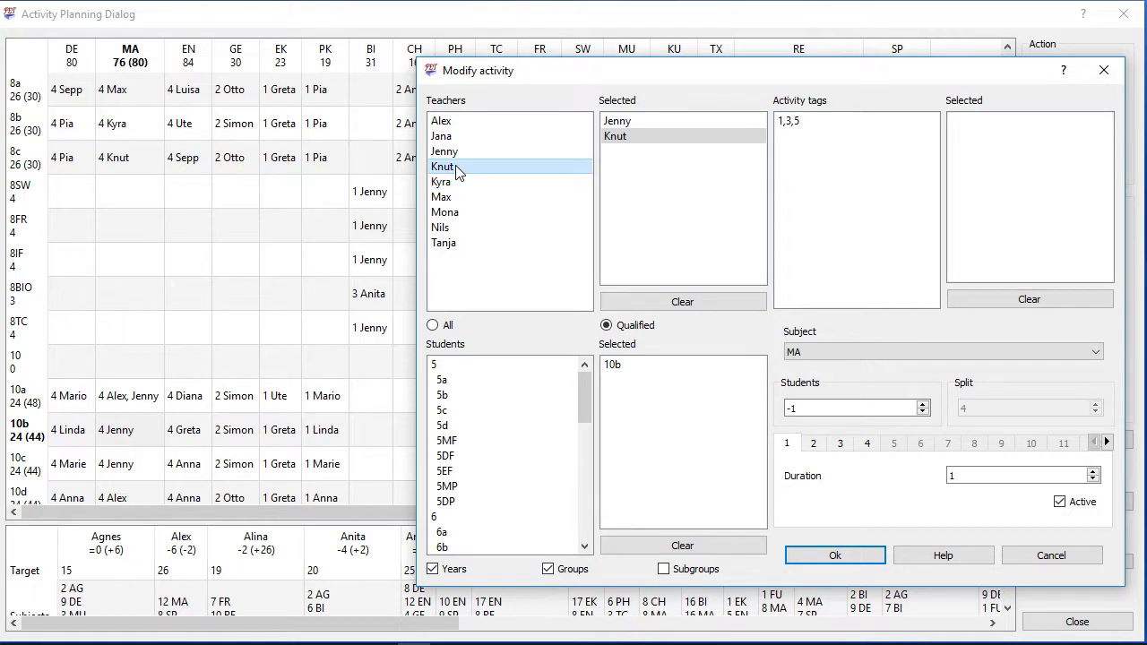
left_click(847, 557)
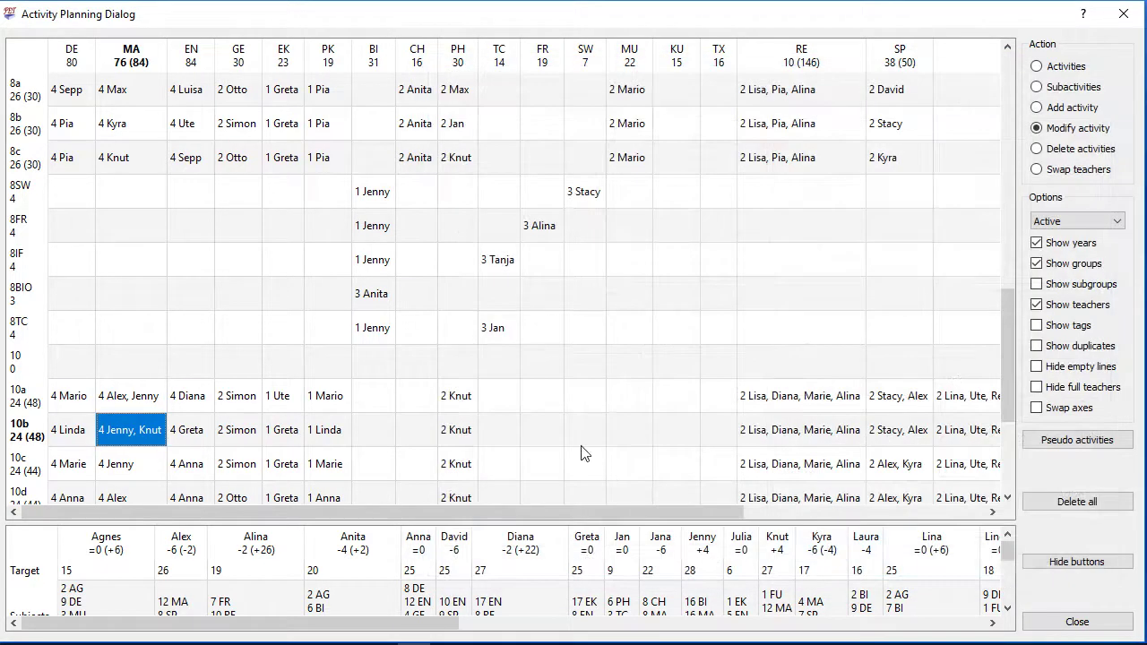
Delete all MA activities of class 10c
left_click(131, 467)
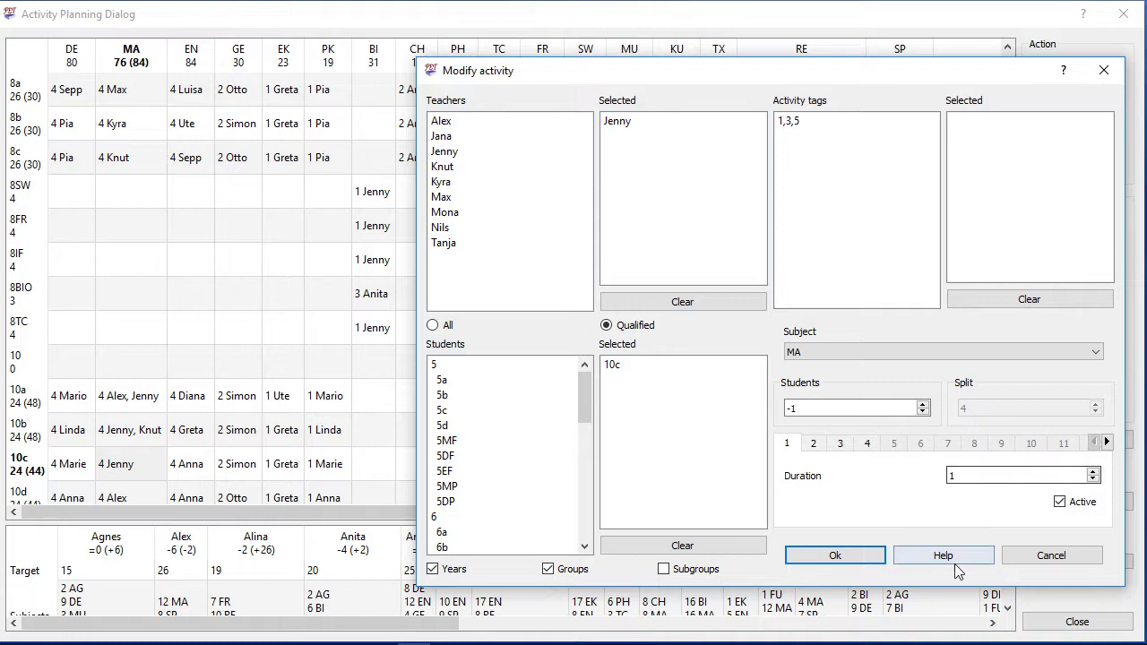
left_click(1072, 561)
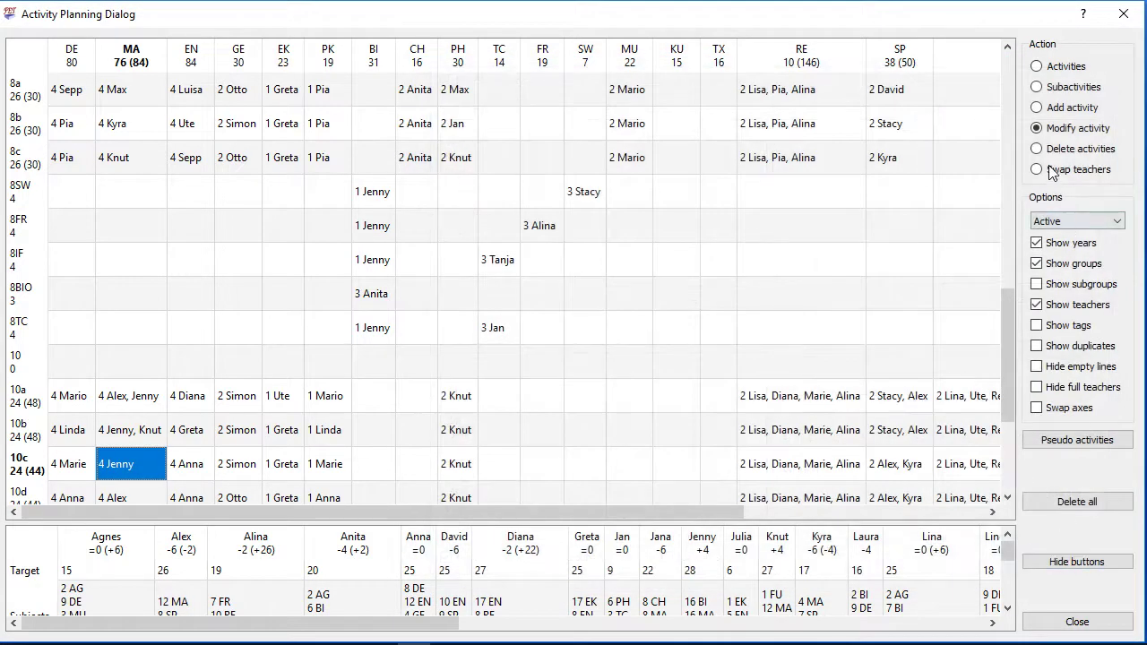
left_click(1042, 152)
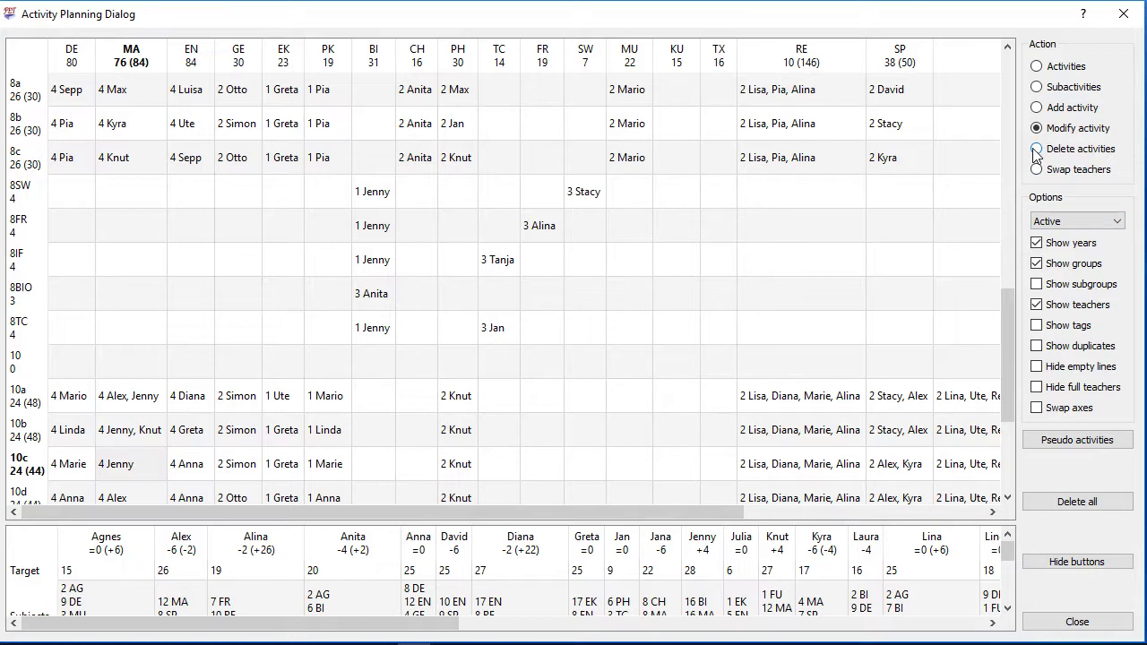
left_click(144, 468)
left_click(634, 351)
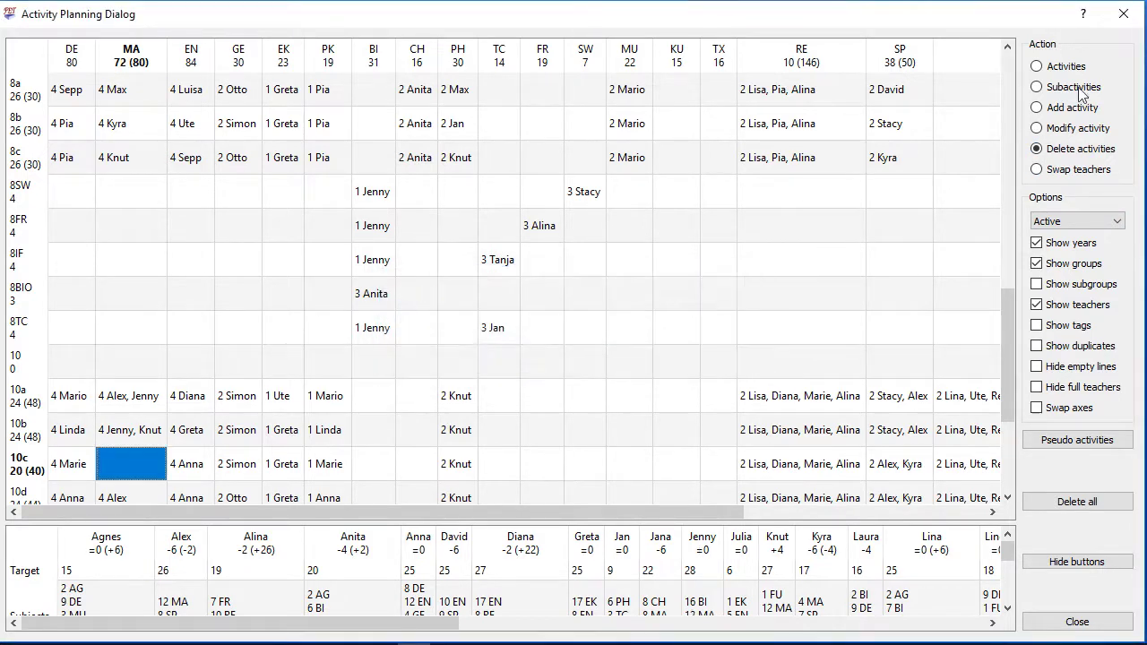
Set up a new MA activity for 10c with the first-listed teacher of 10b MA, split into 3
left_click(1048, 113)
left_click(149, 466)
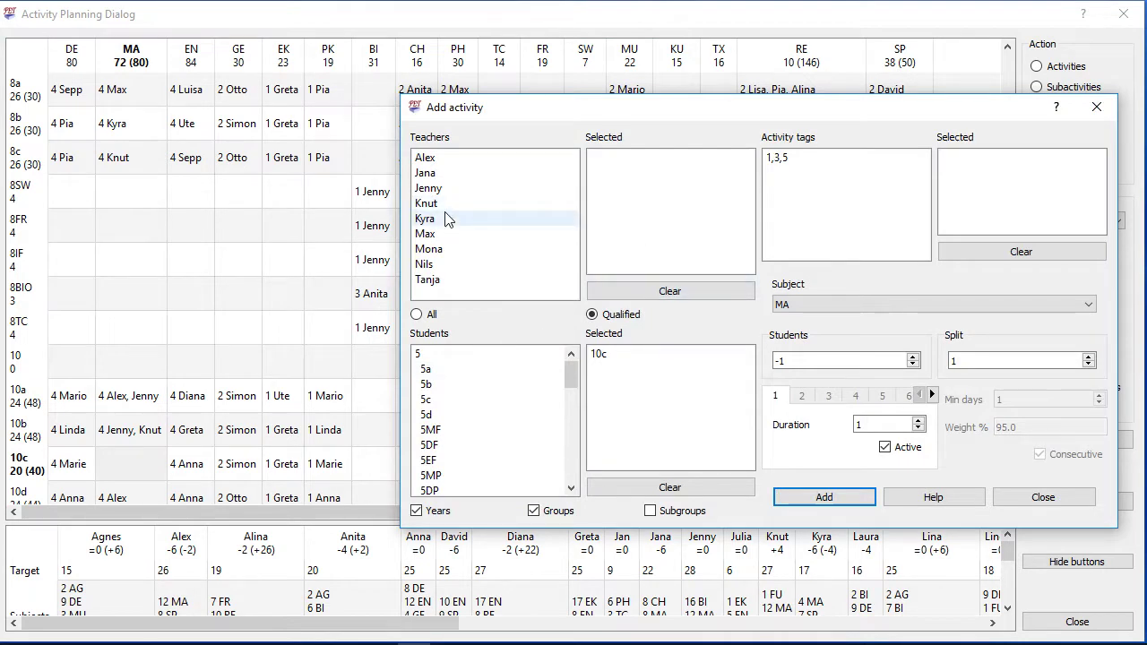
double_click(446, 189)
left_click(983, 363)
key("BackSpace")
type("3")
Set the weight of the new 10c activity's min days constraint to 100% and add the split activity
left_click(1075, 428)
key("BackSpace")
key("BackSpace")
key("BackSpace")
key("BackSpace")
type("1")
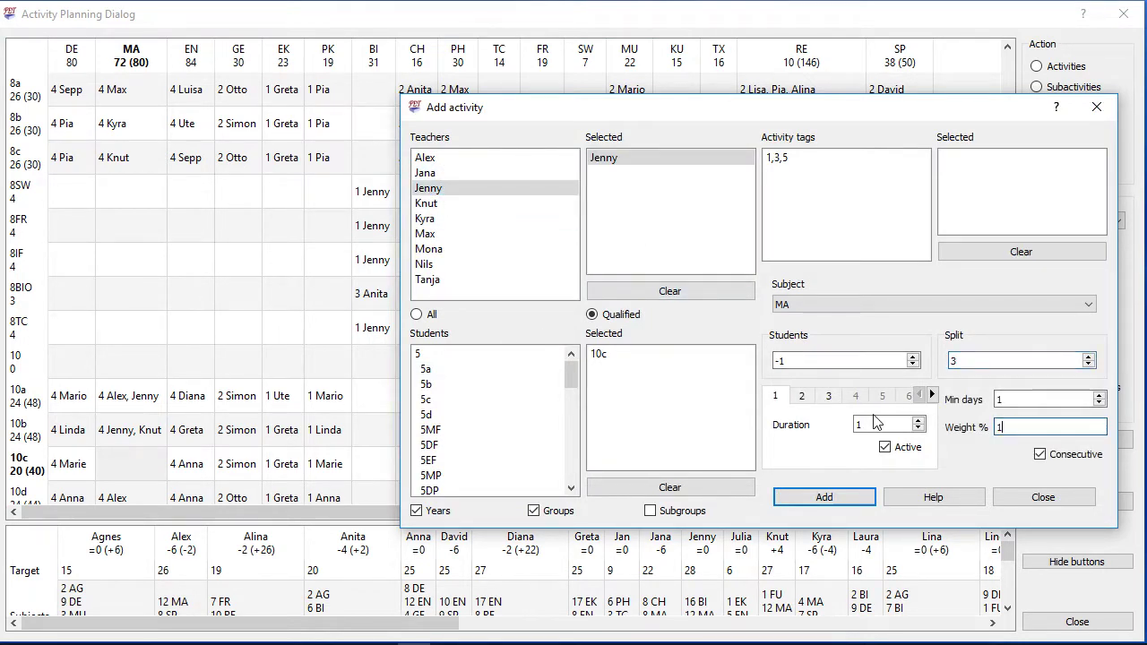
type("00")
left_click(822, 498)
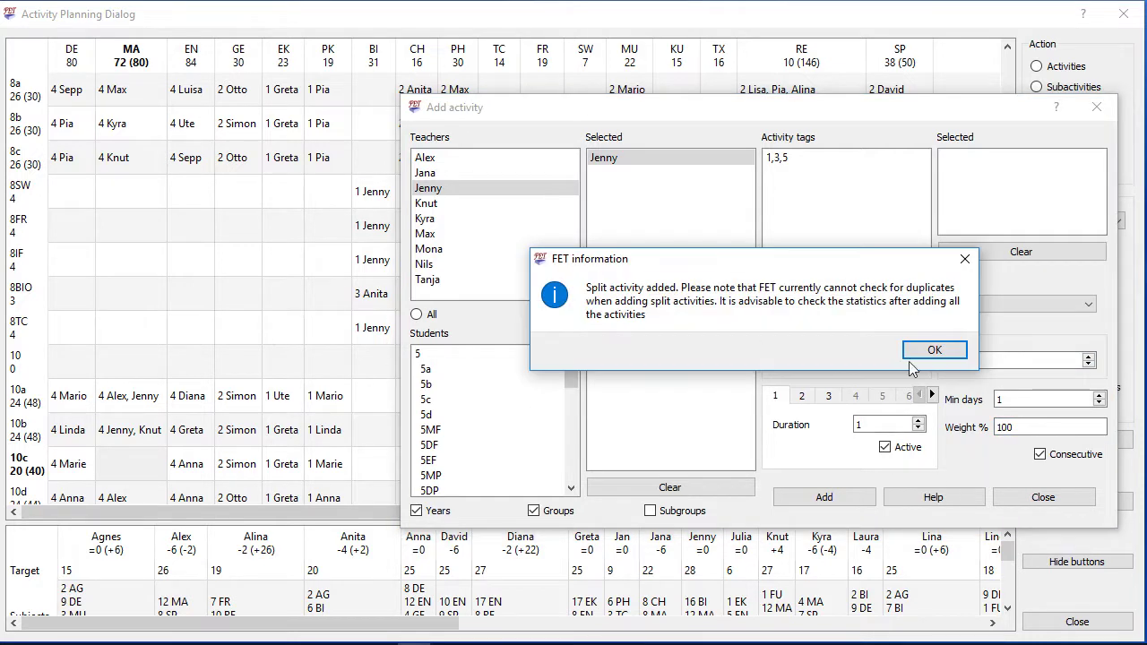
left_click(930, 361)
left_click(1043, 498)
Modify the 10d MA activity to deactivate its fourth subactivity
scroll(291, 322, "down", 1)
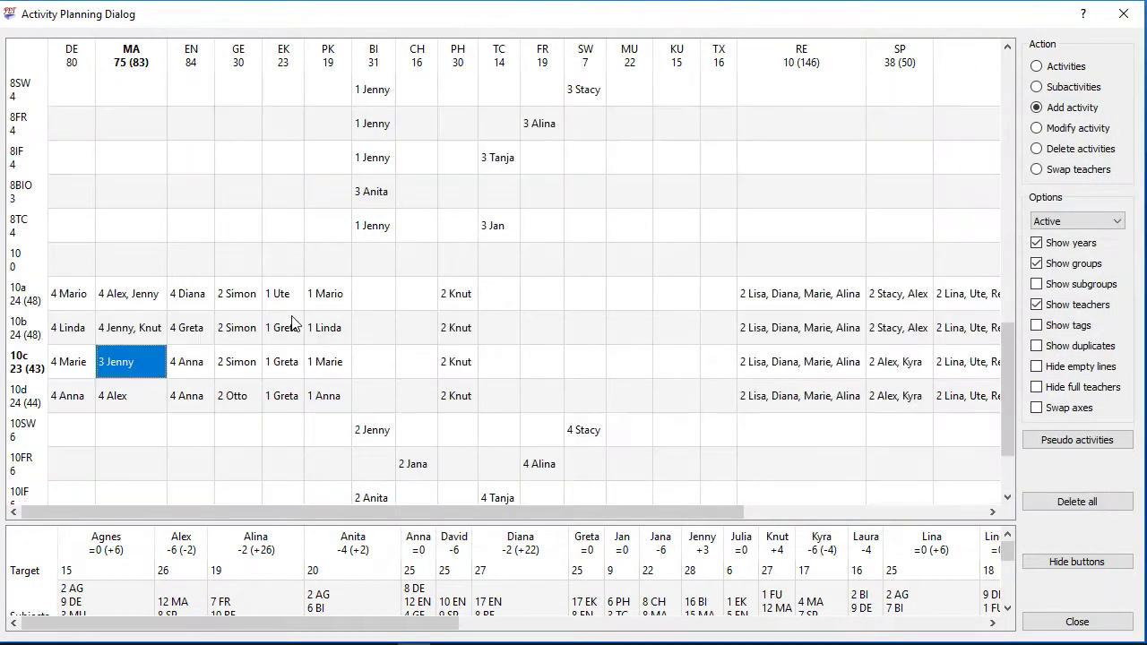
left_click(1052, 134)
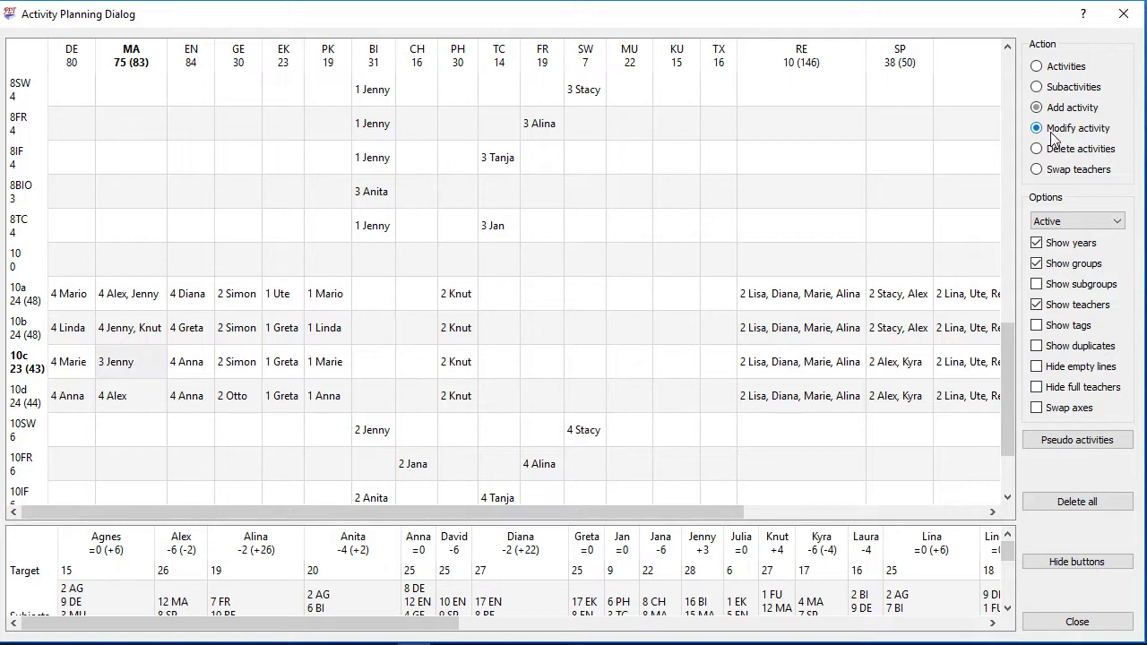
left_click(128, 396)
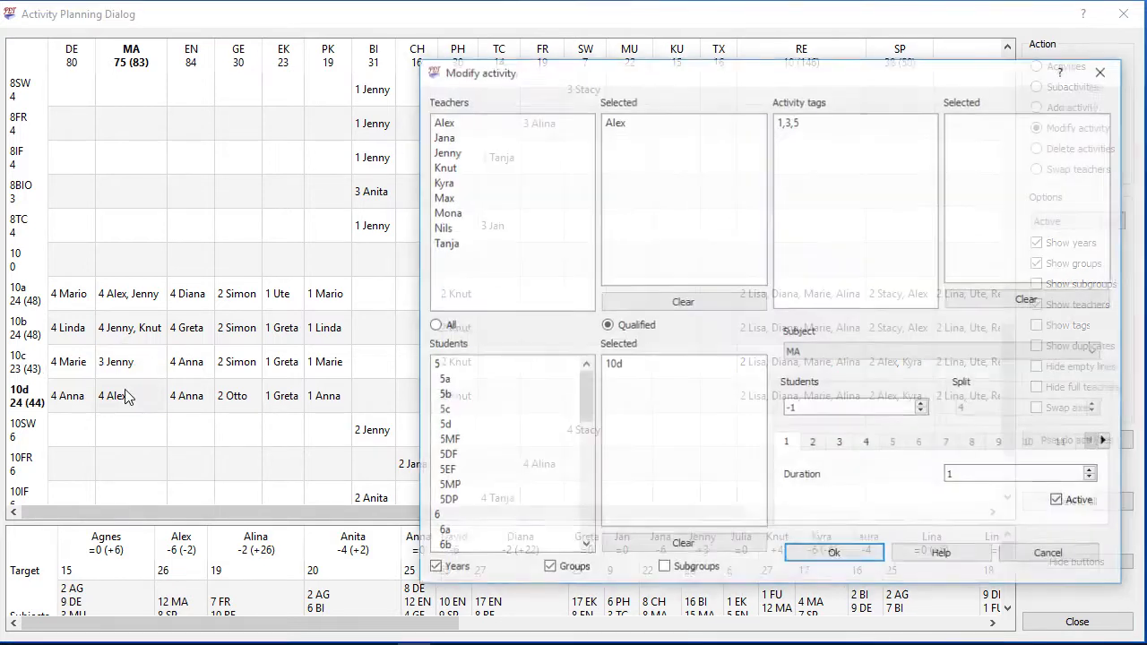
left_click(868, 442)
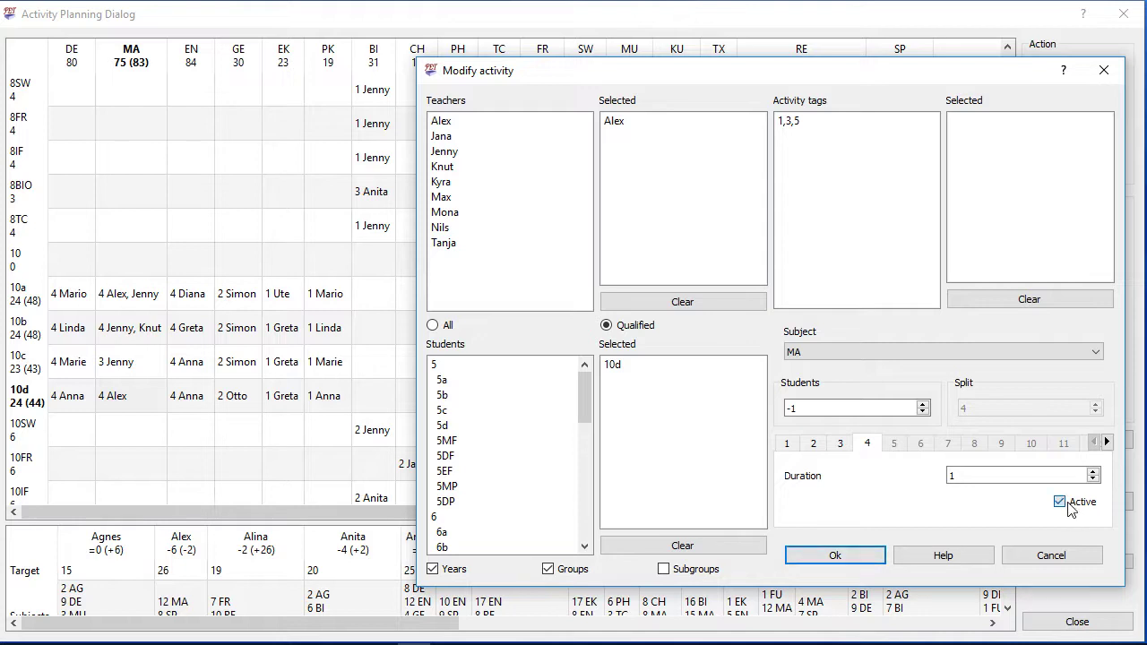
left_click(860, 557)
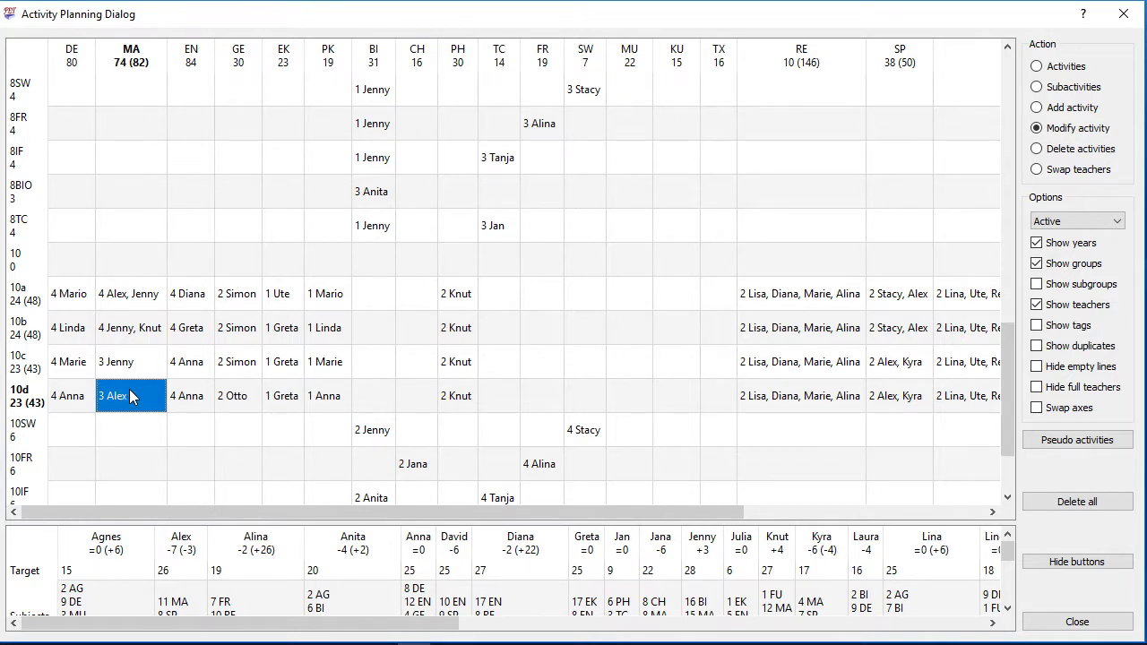
Leave activity planning and view the time constraints for min days between a set of activities
left_click(1077, 621)
left_click(377, 134)
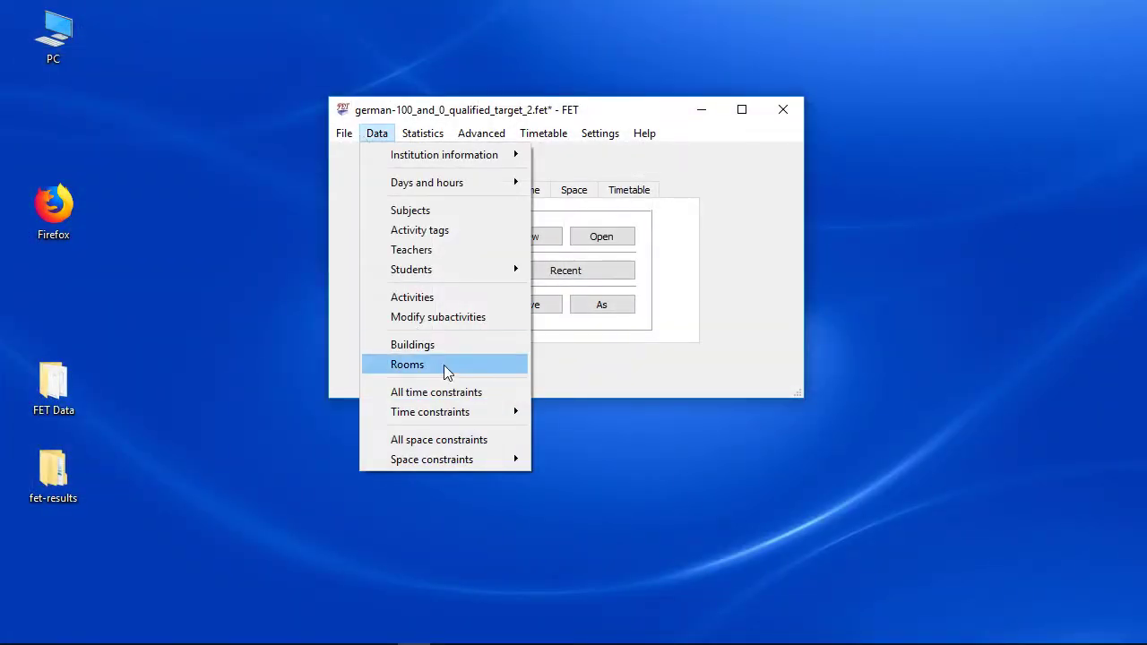
mouse_move(465, 408)
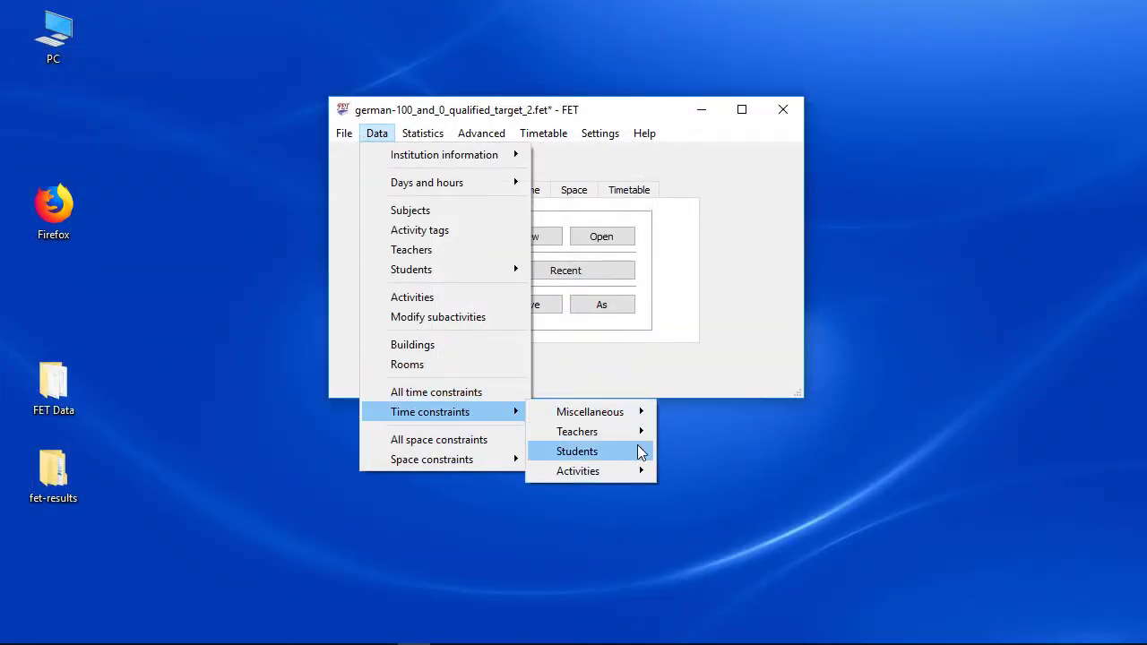
mouse_move(633, 475)
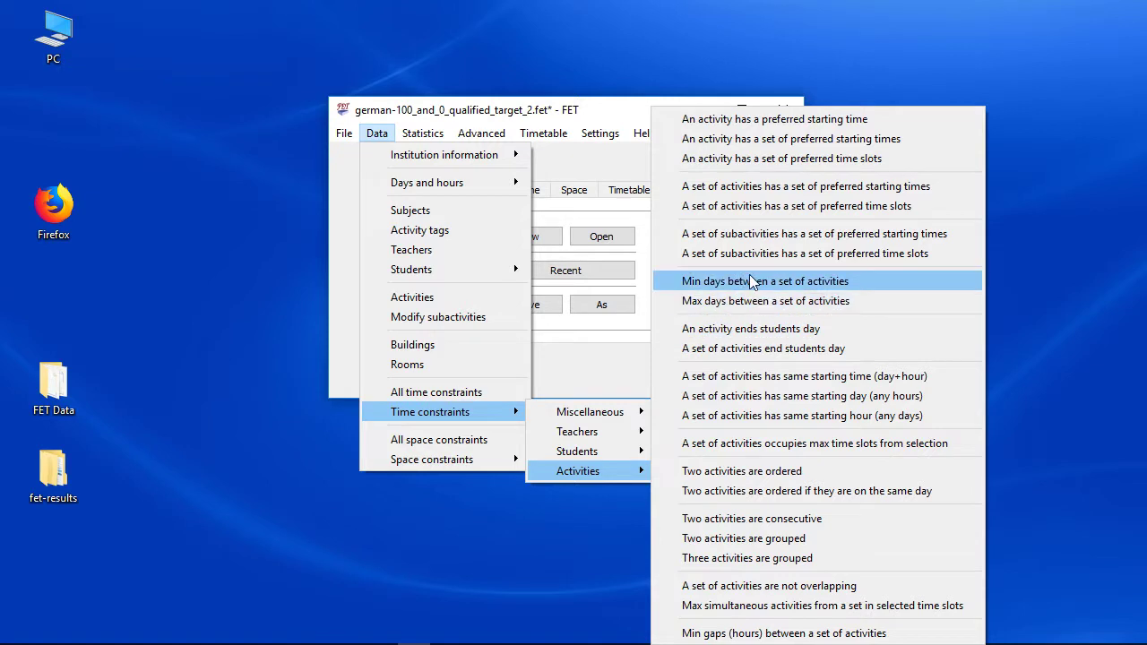
left_click(722, 217)
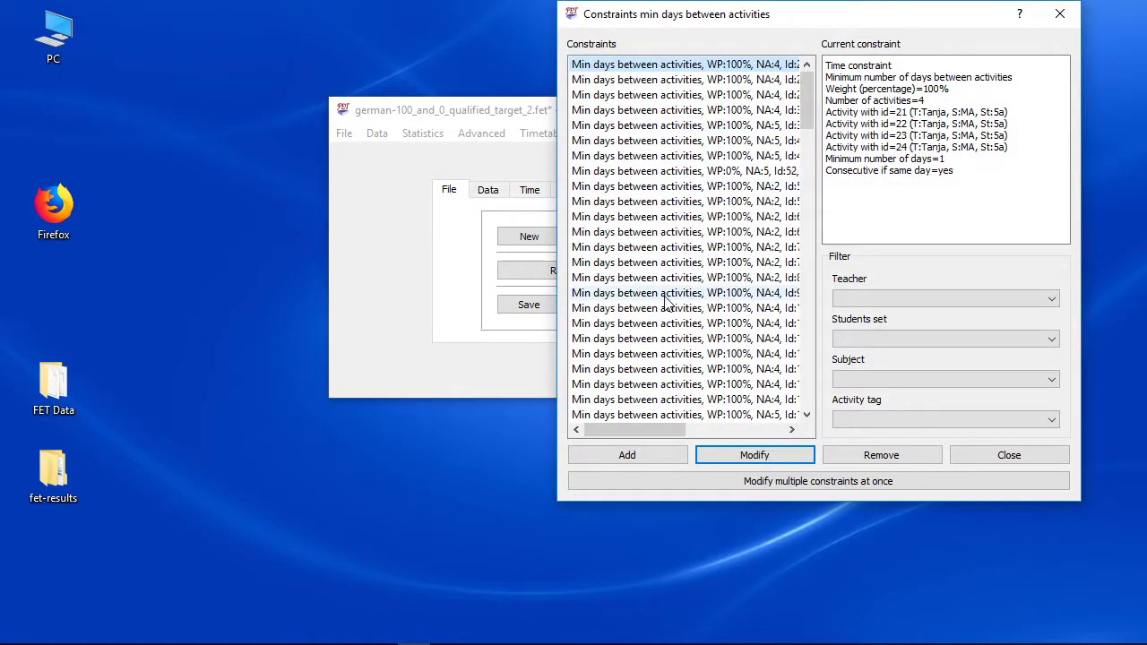
left_click(965, 456)
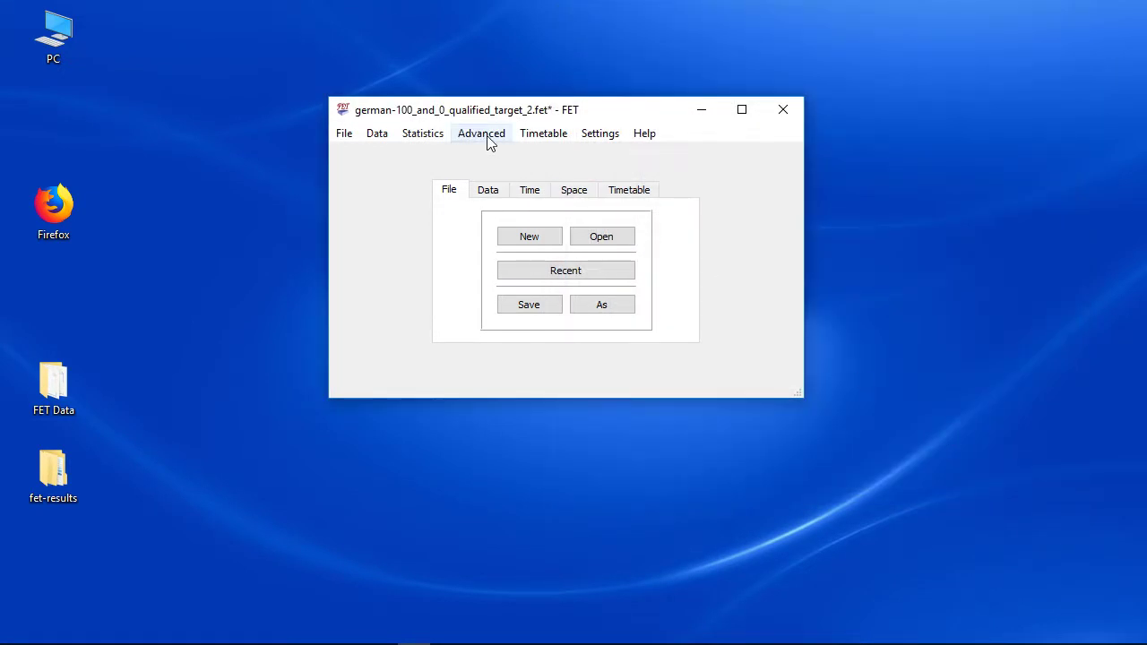
In activity planning, add the 5c MA teacher as a second teacher to only the fourth MA subactivity of 5a
left_click(487, 138)
left_click(490, 153)
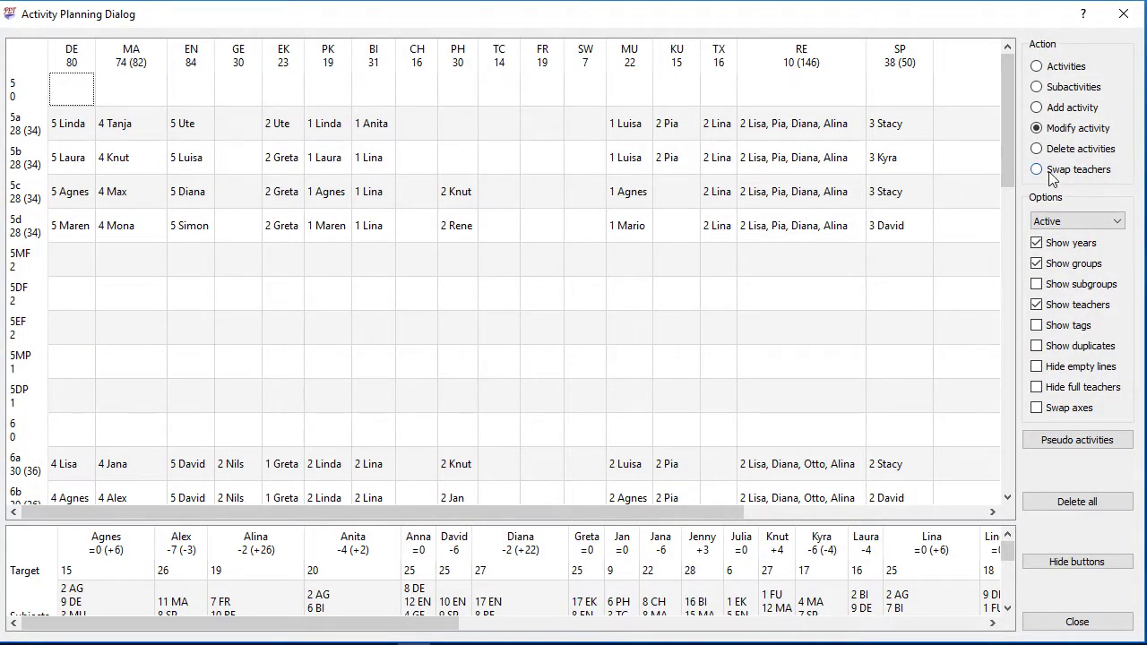
left_click(1057, 88)
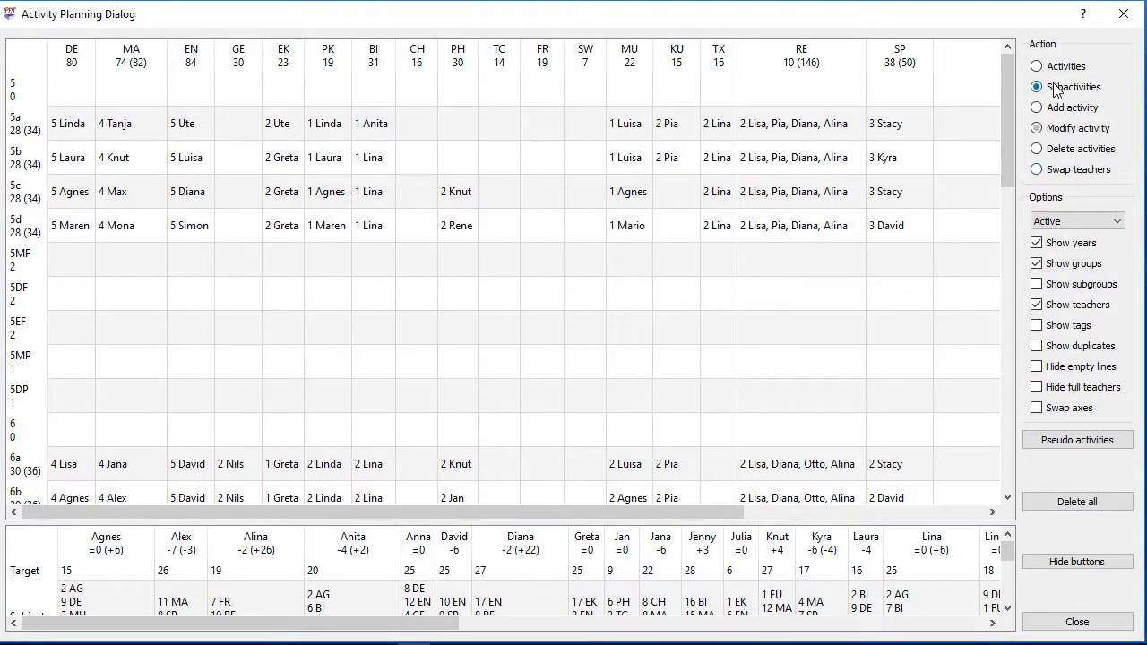
left_click(150, 135)
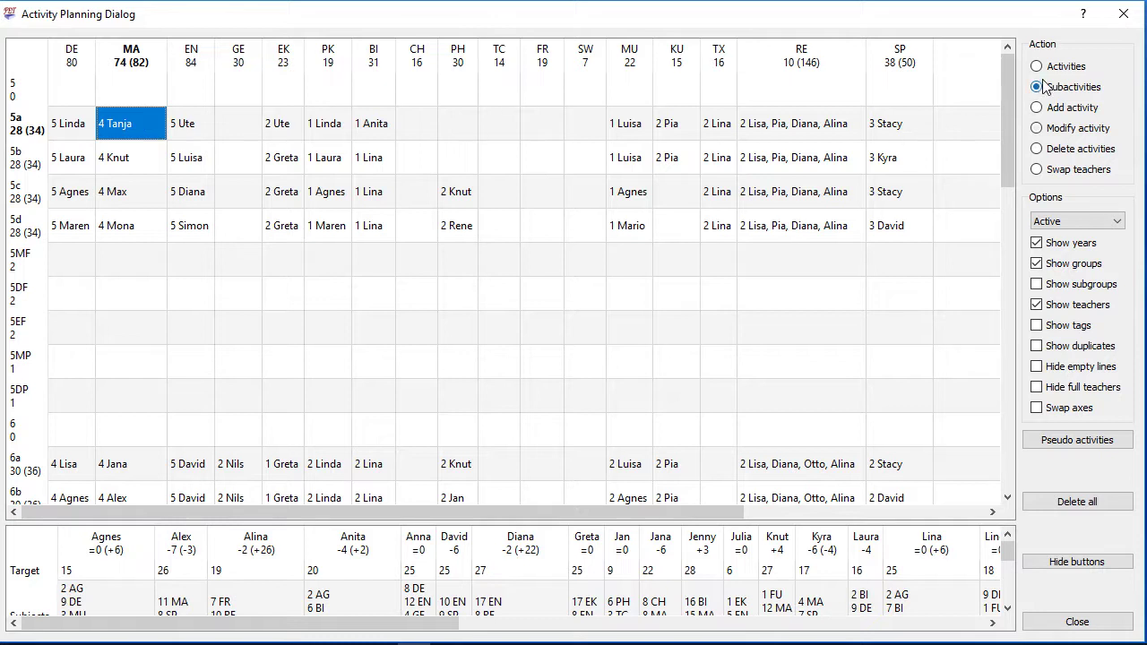
double_click(137, 135)
double_click(278, 176)
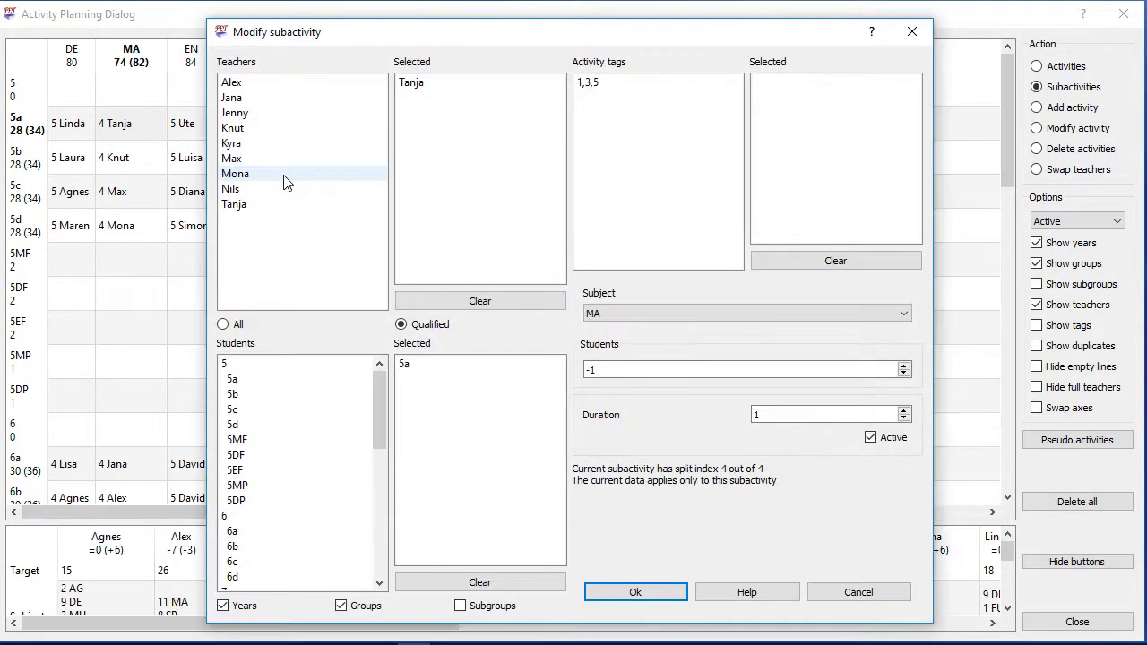
double_click(280, 159)
left_click(657, 593)
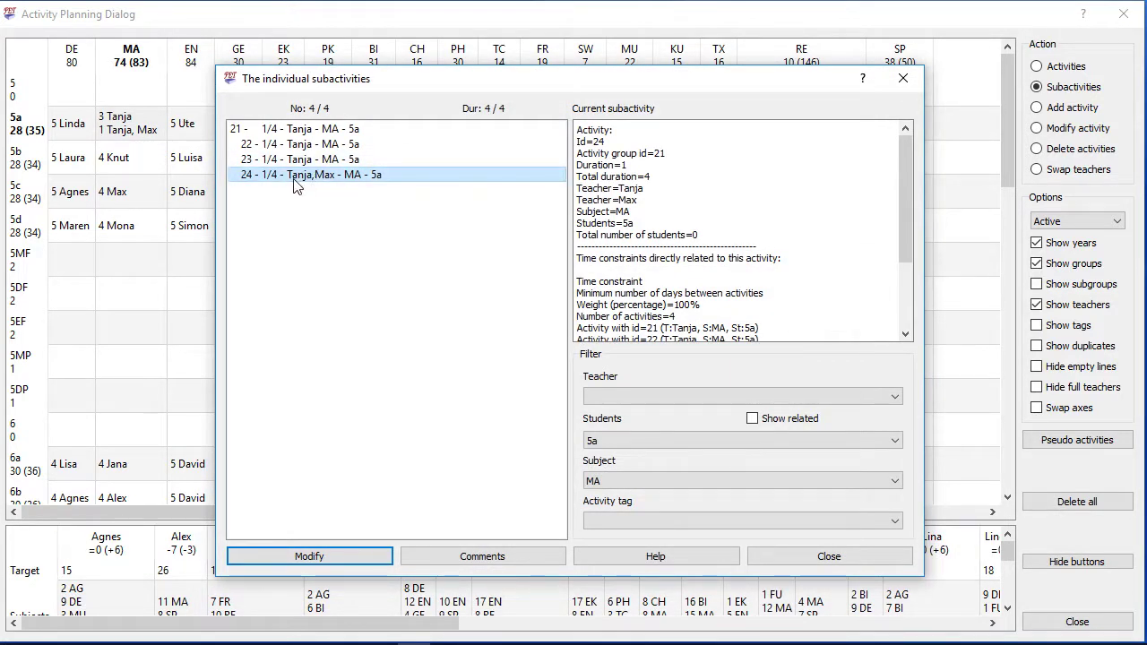
left_click(854, 557)
Examine the inactive activities across all classes in the planning table, and return to the active ones
left_click(1094, 228)
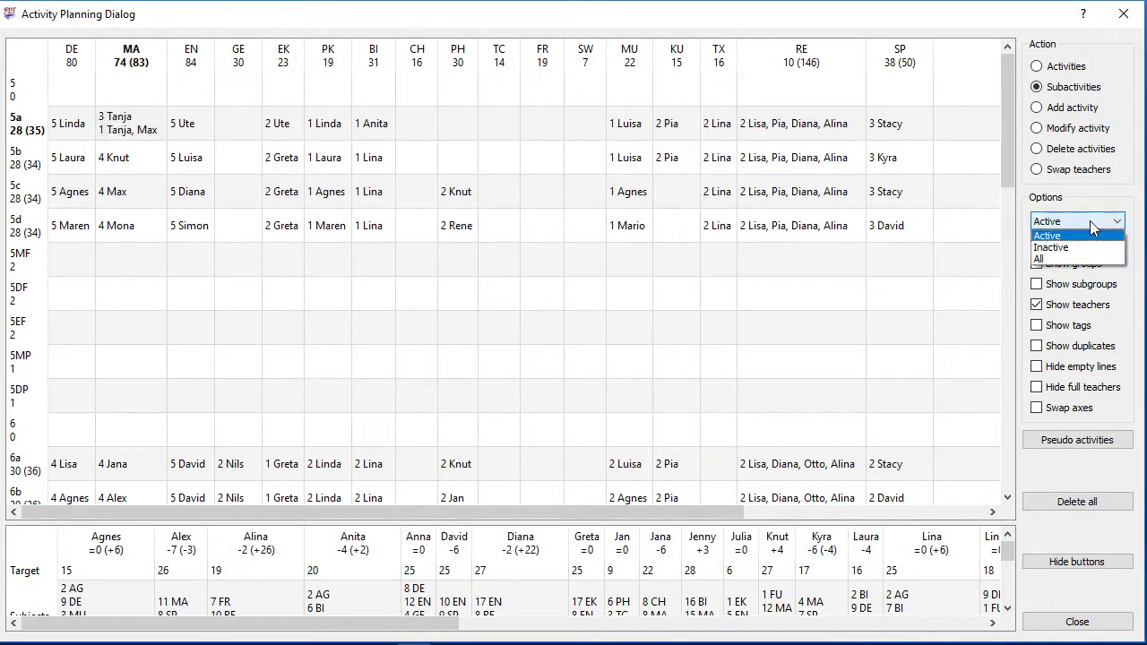
left_click(1082, 251)
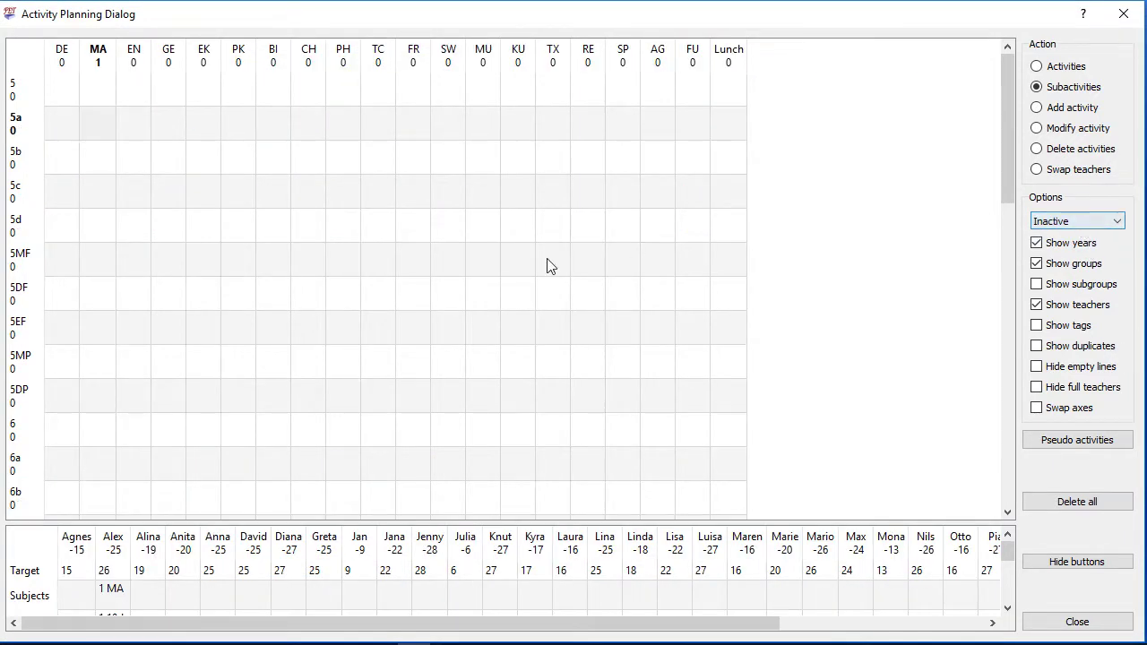
scroll(537, 266, "down", 10)
scroll(645, 283, "down", 2)
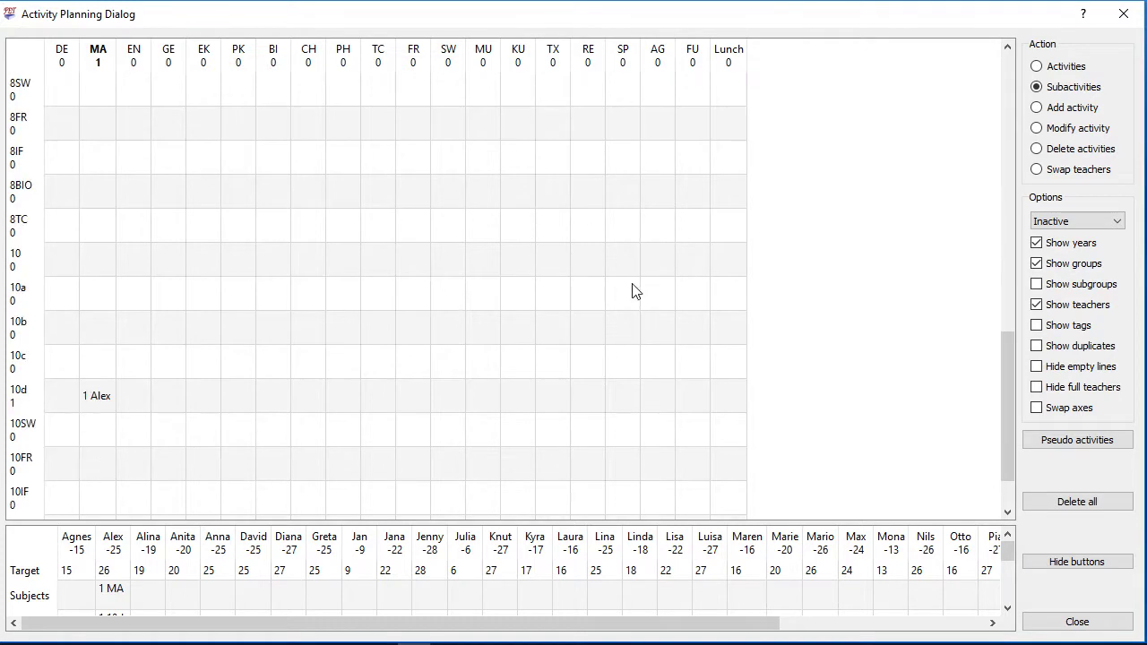
scroll(632, 290, "up", 6)
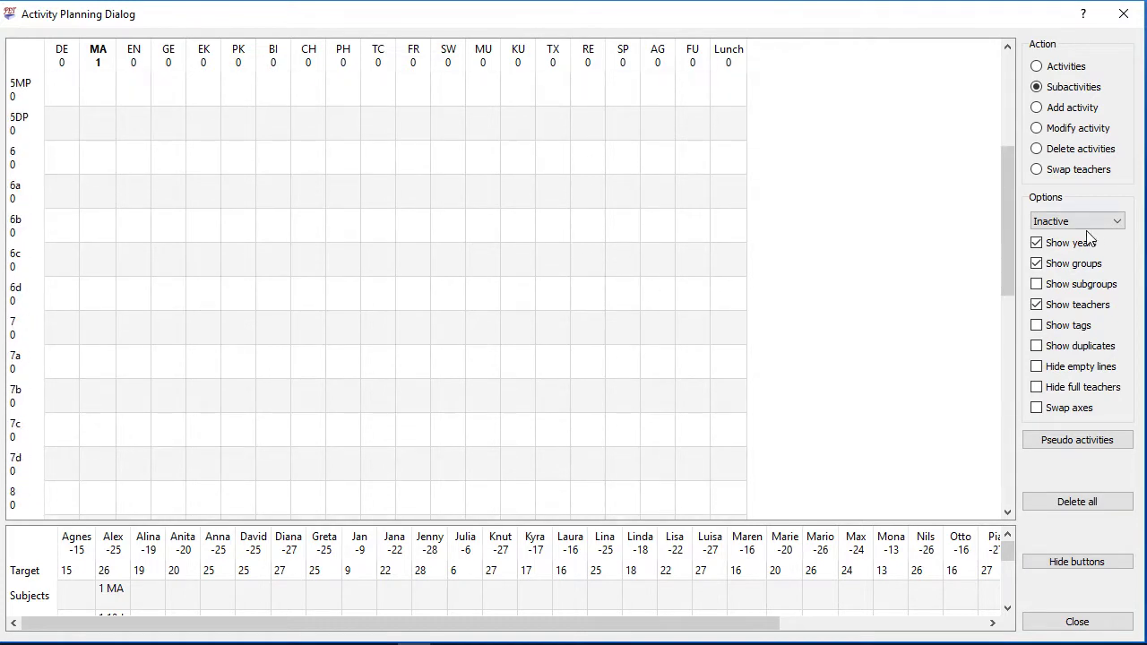
left_click(1083, 222)
left_click(1068, 235)
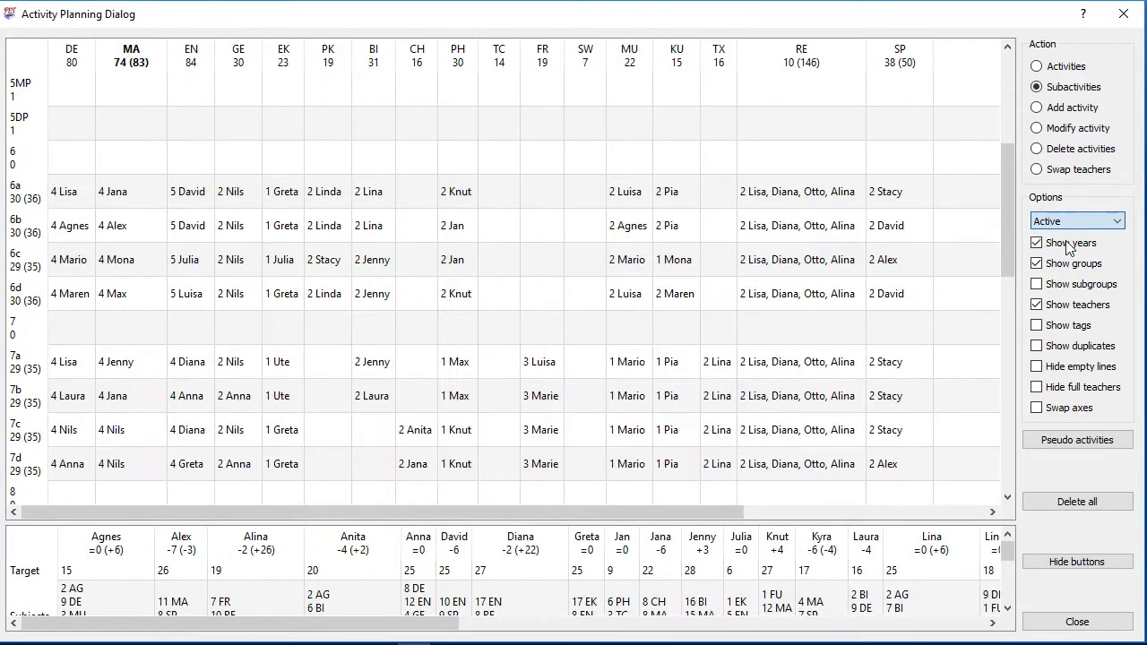
Check the information about pseudo activities without teachers or students
scroll(500, 262, "up", 3)
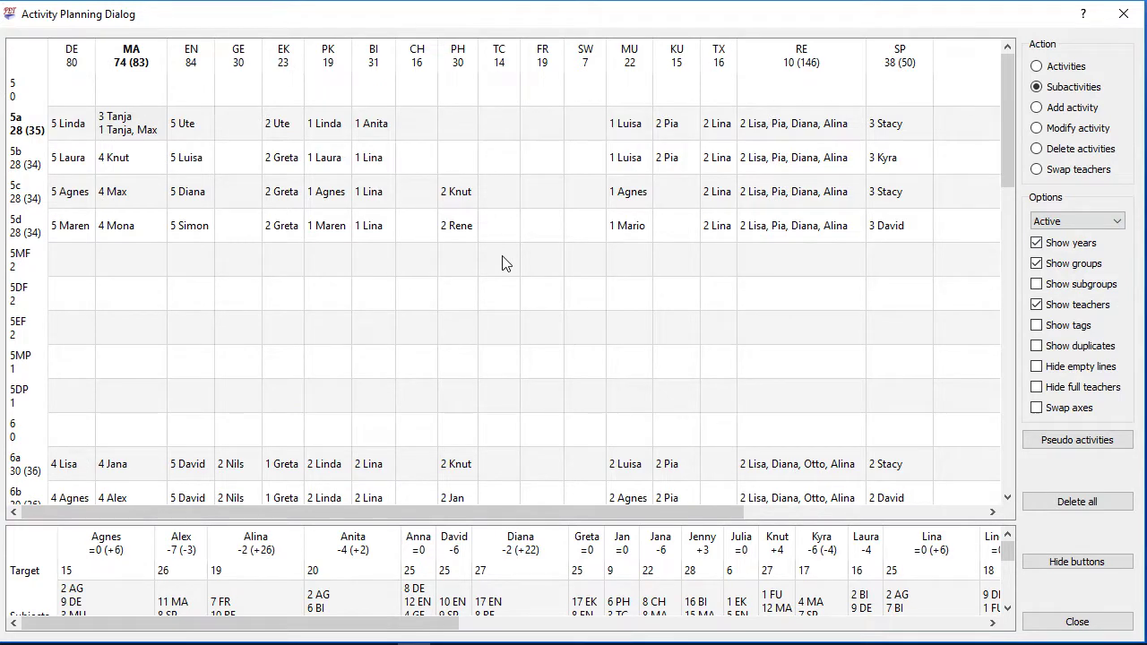
left_click(1040, 441)
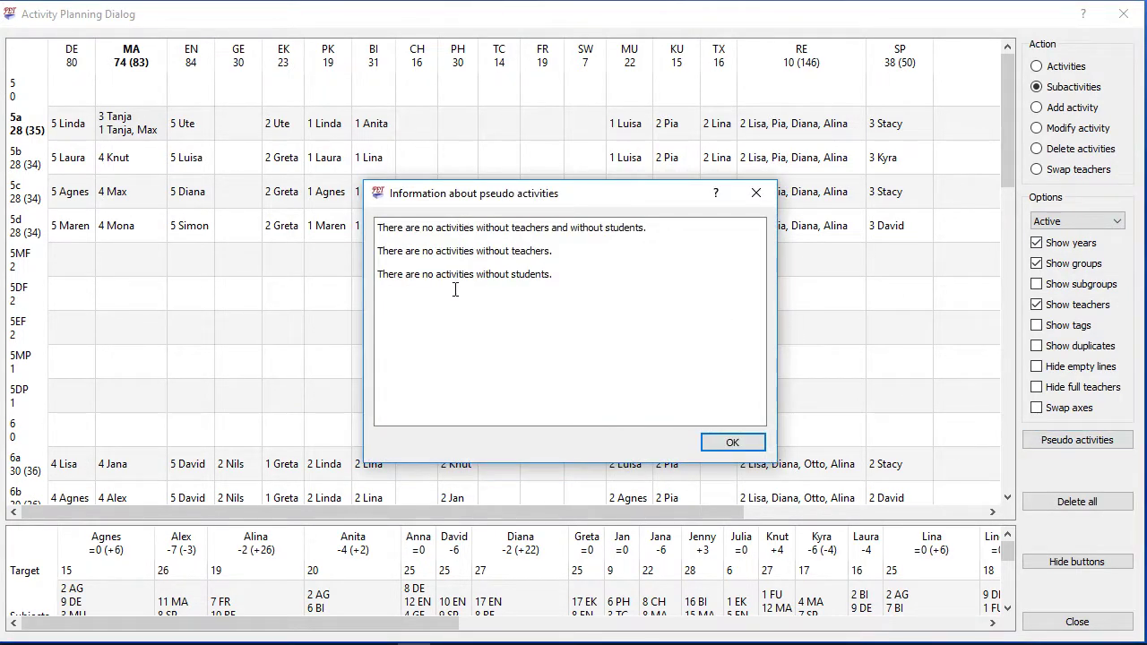
left_click(735, 443)
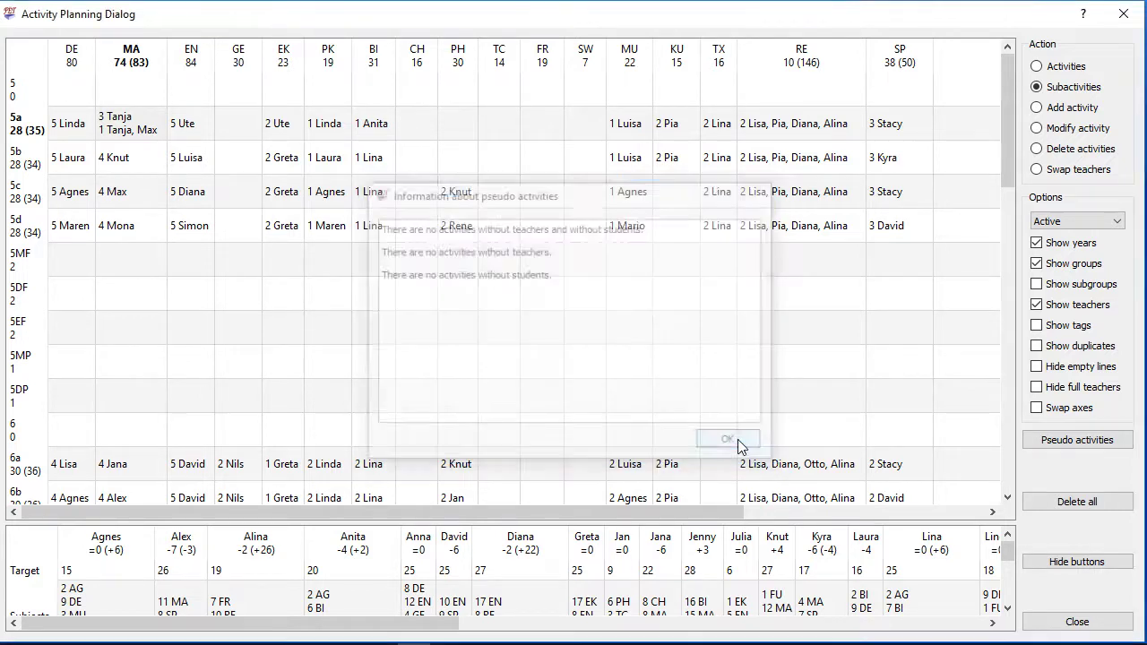
Add an MA activity without any student set, assigning the MA teachers of 6a, 5b and 8b together
left_click(1037, 109)
left_click(152, 327)
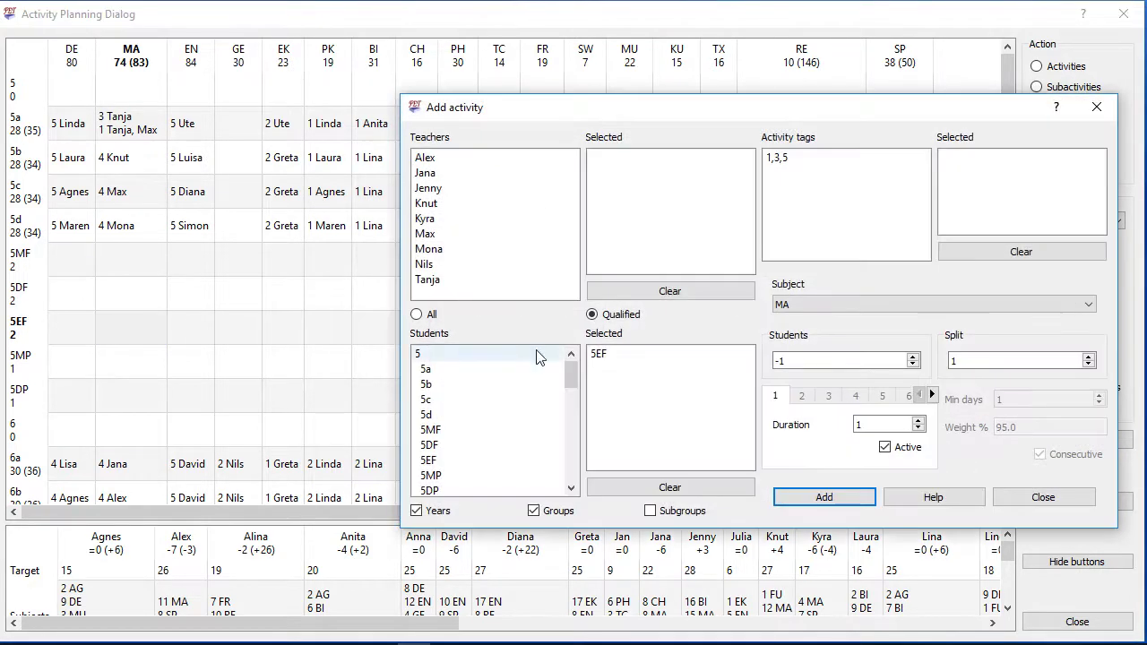
double_click(606, 353)
double_click(457, 174)
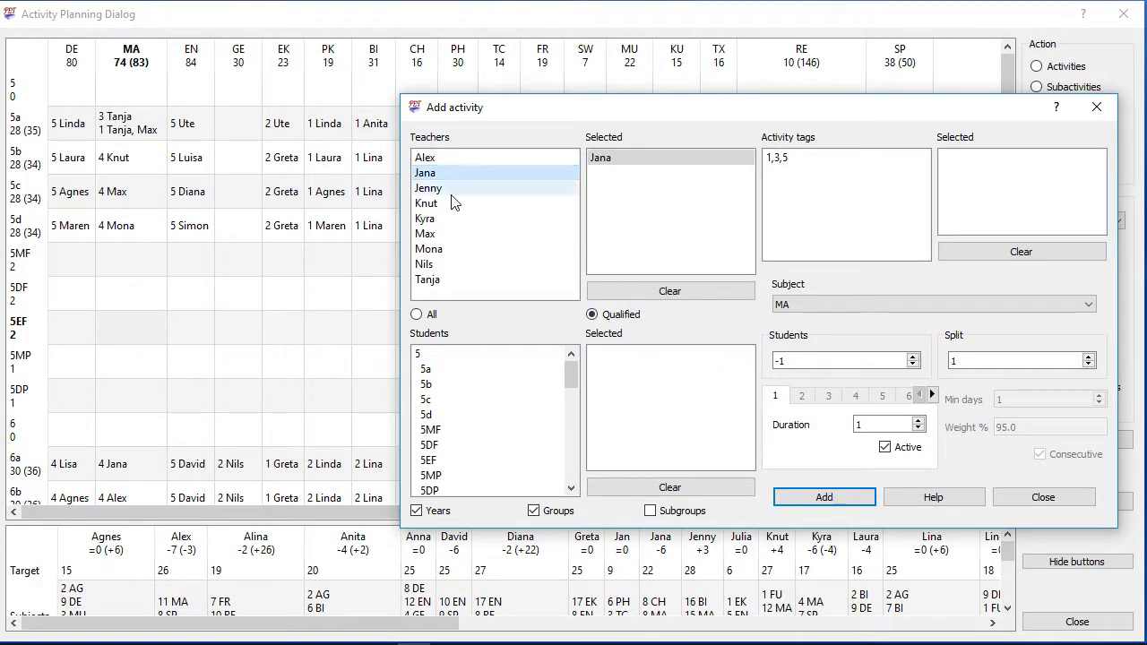
double_click(451, 206)
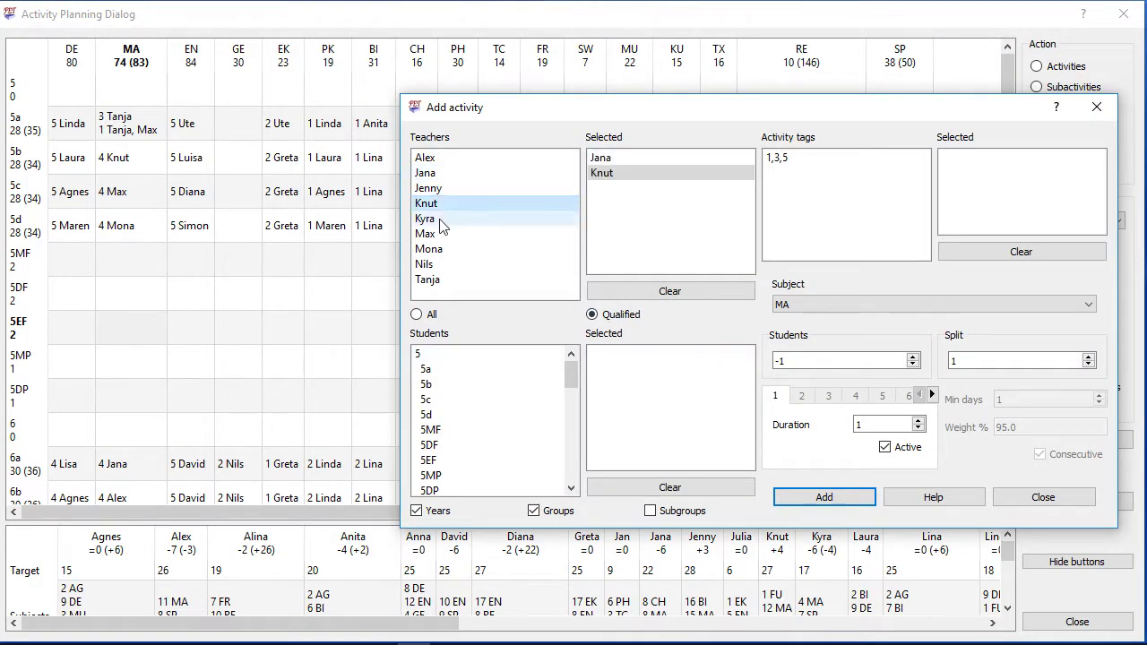
double_click(438, 220)
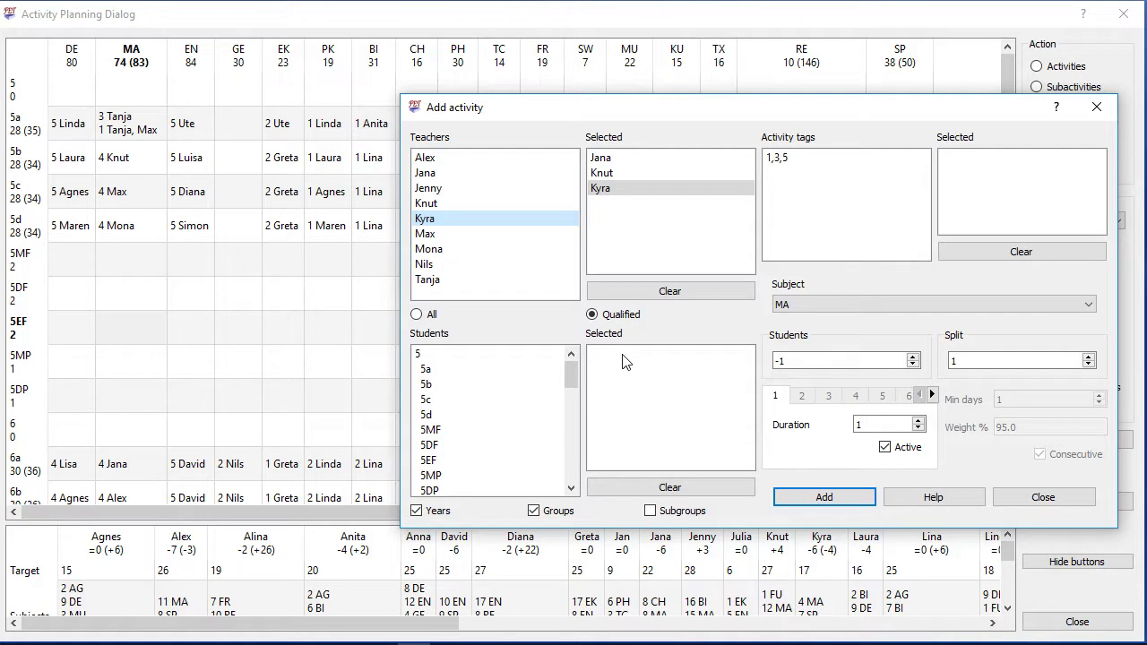
left_click(848, 496)
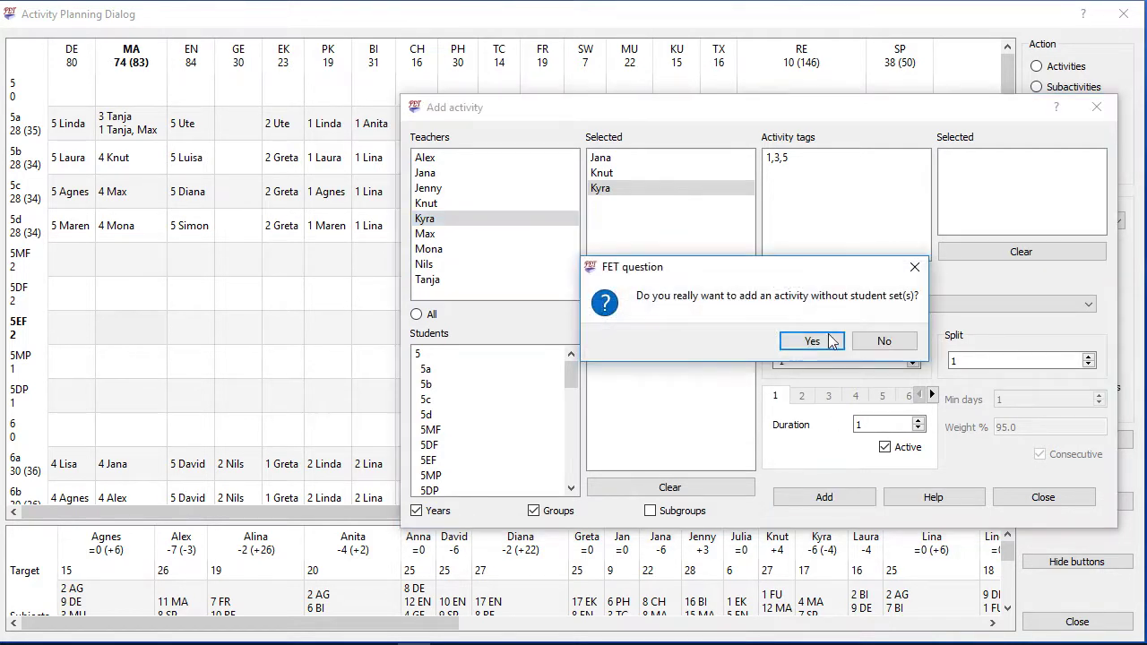
left_click(824, 339)
left_click(813, 341)
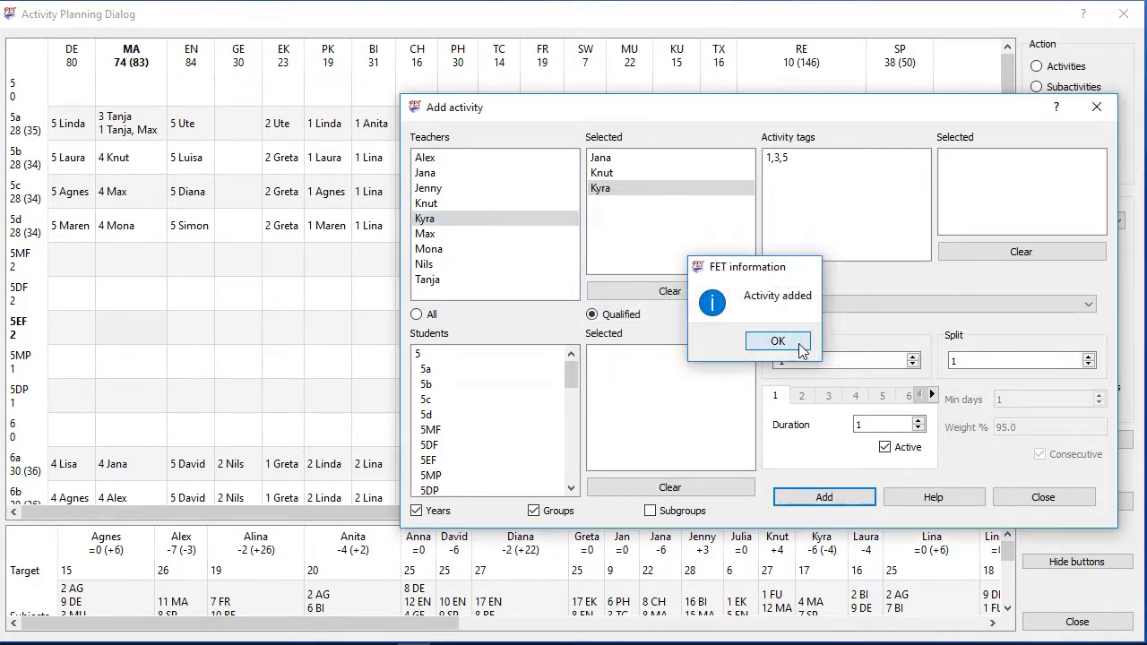
left_click(1012, 497)
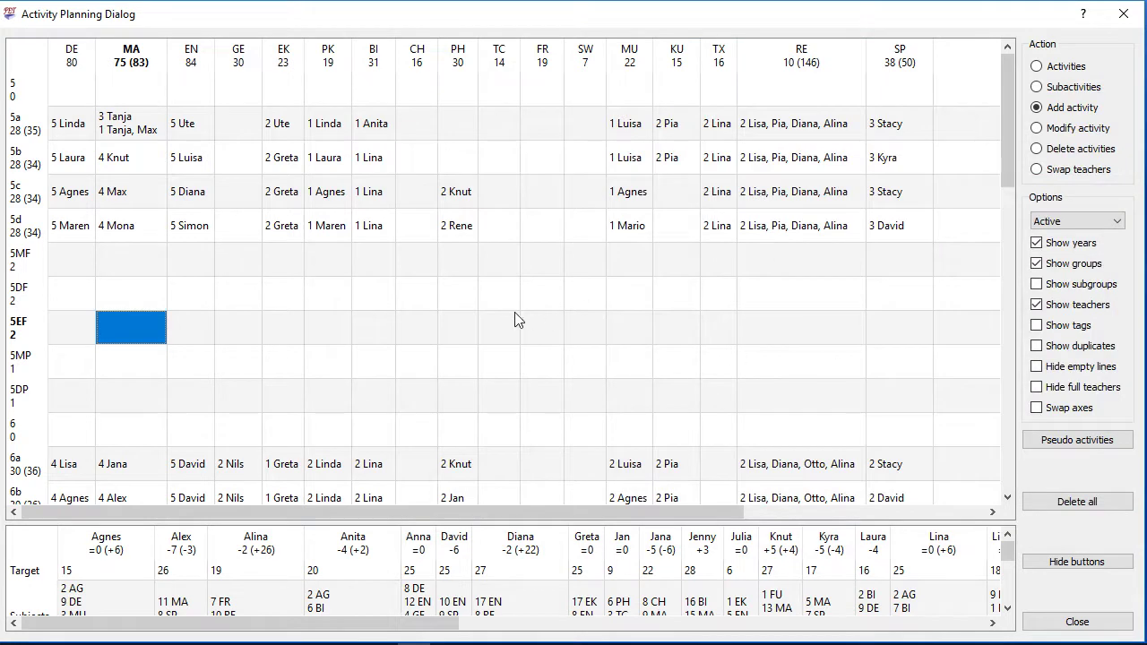
Add a Lunch activity without teachers for group 5DF, split into 5 subactivities with a minimum-days weight of 100%
left_click_drag(350, 511, 836, 501)
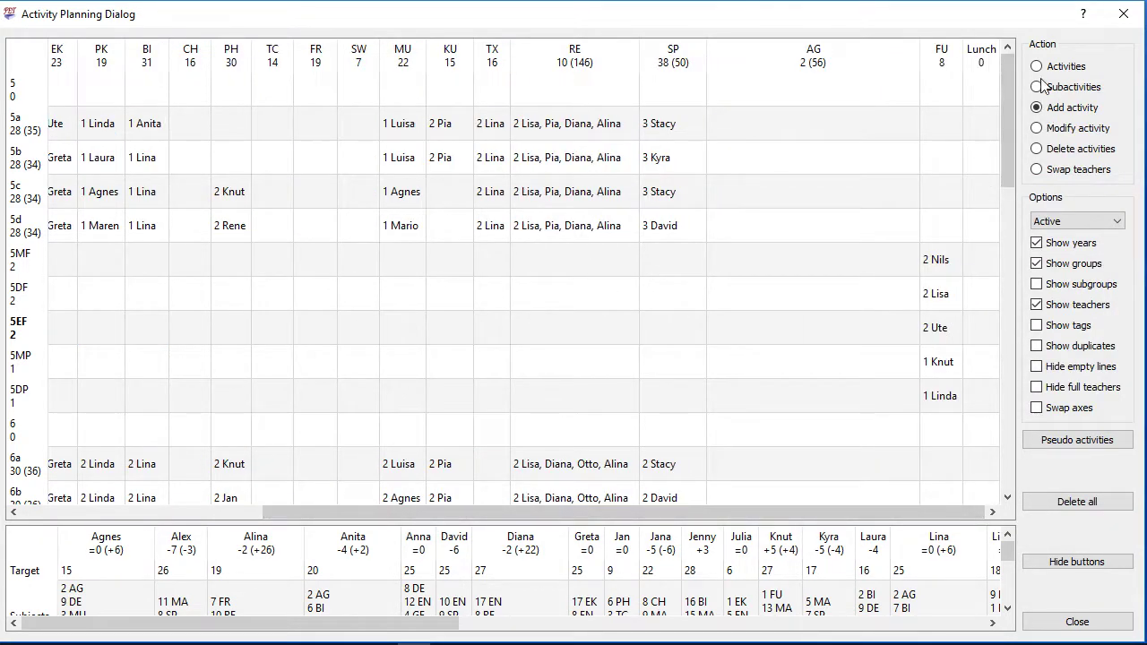
left_click(976, 294)
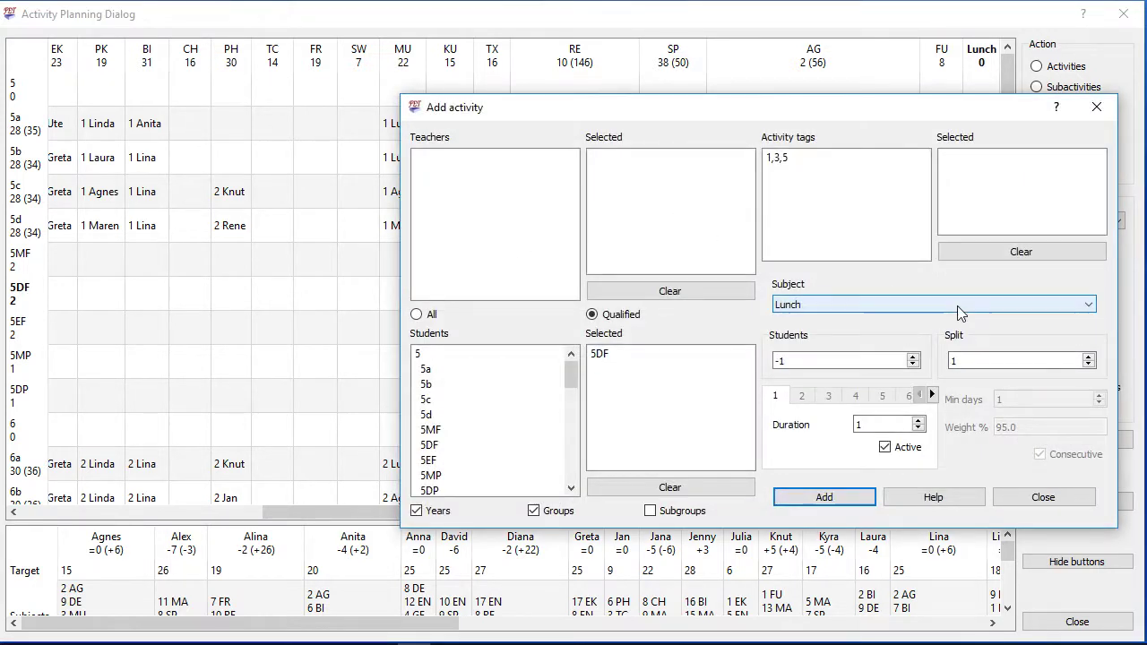
type("5")
key("Tab")
key("Tab")
type("100")
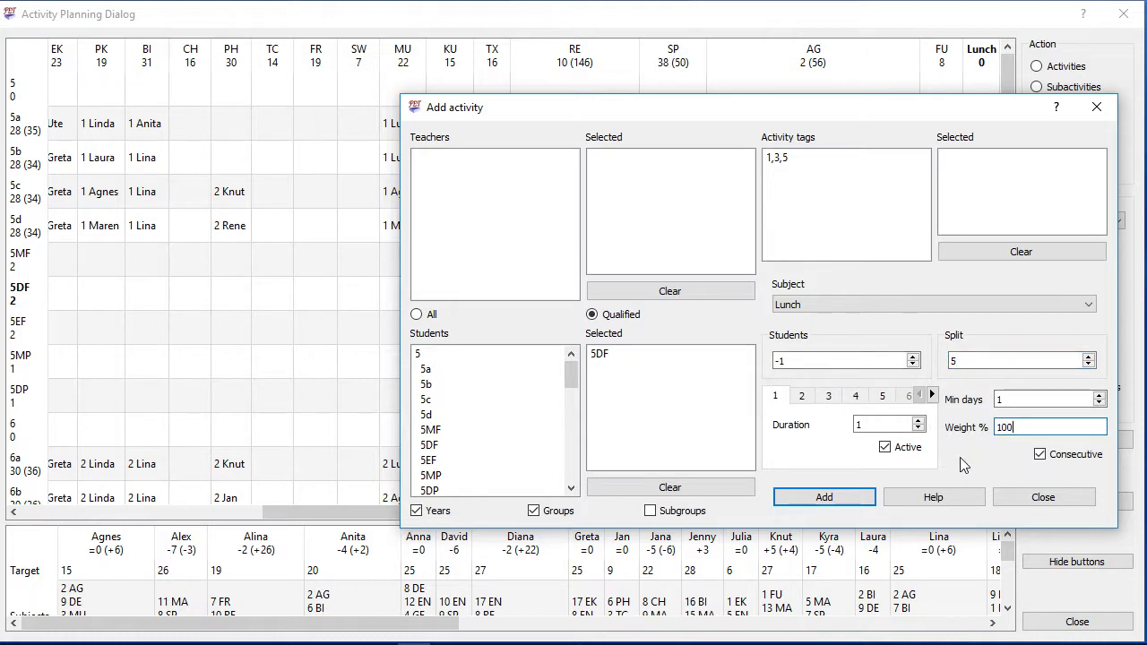
left_click(823, 497)
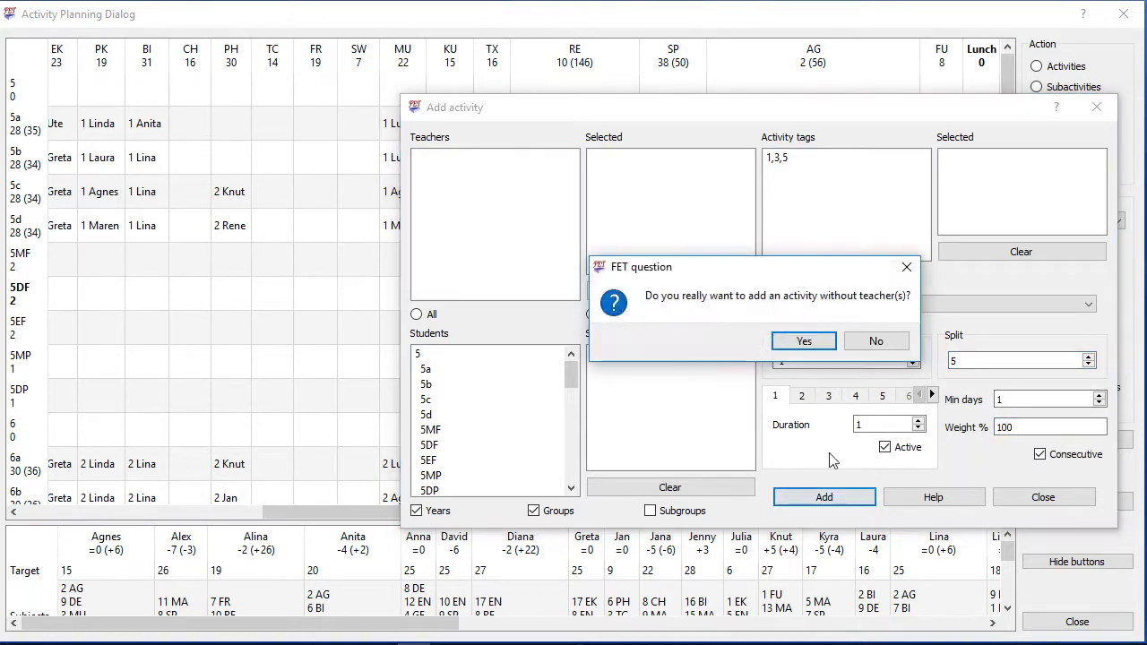
left_click(800, 337)
left_click(932, 350)
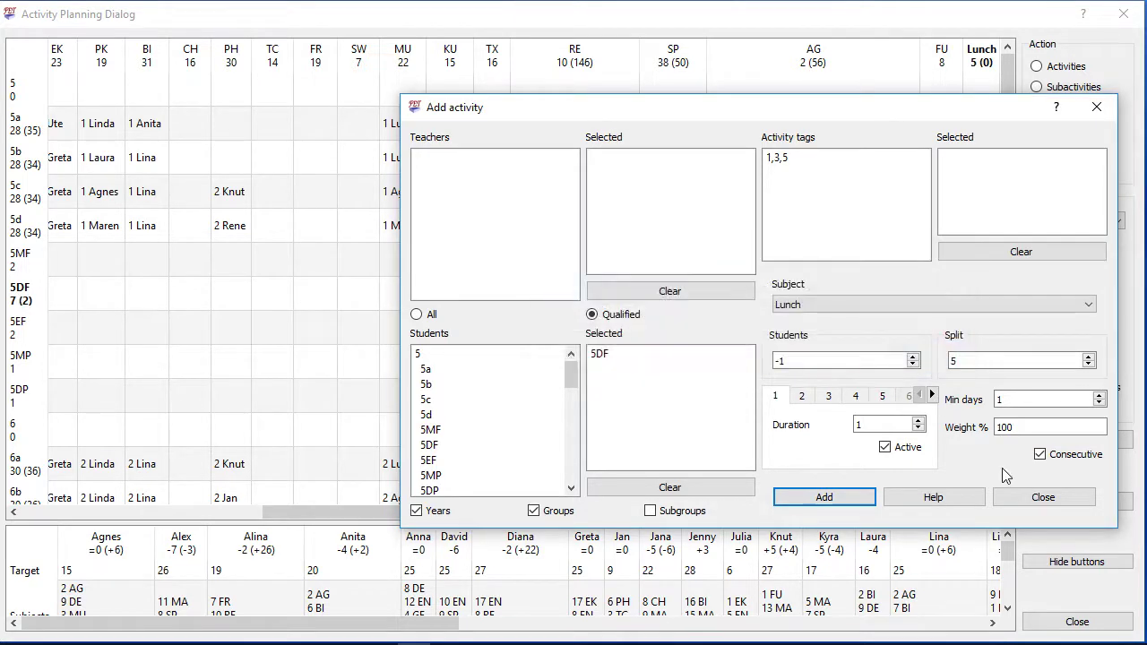
left_click(1043, 497)
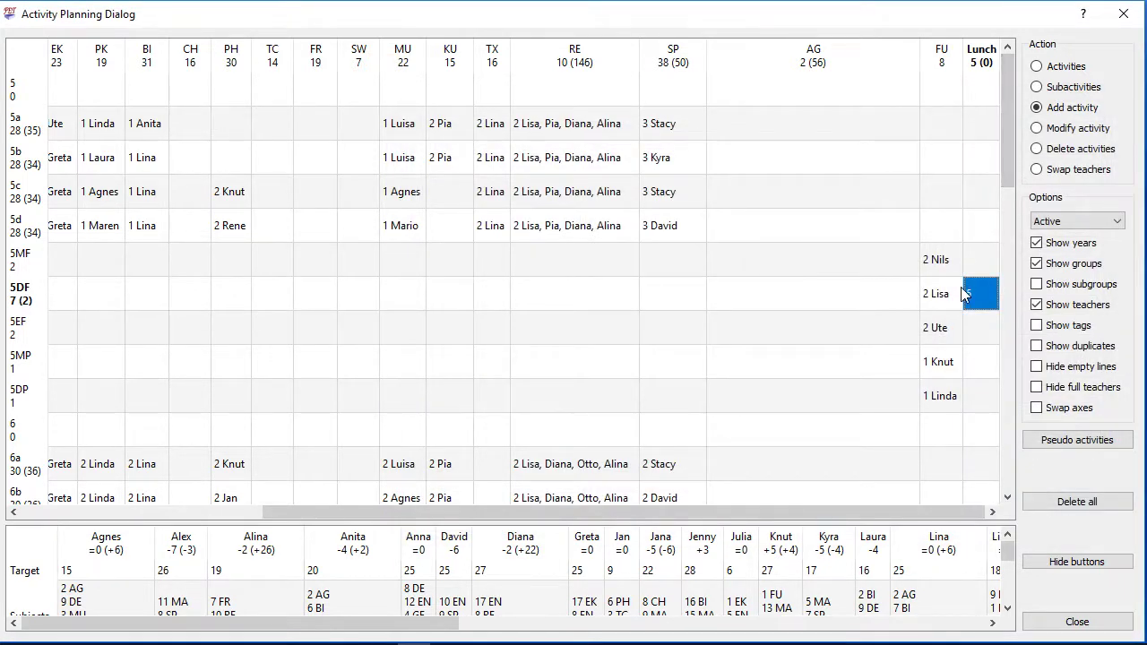
Check the information about pseudo activities for entries without teachers or students, and leave activity planning
left_click(1057, 441)
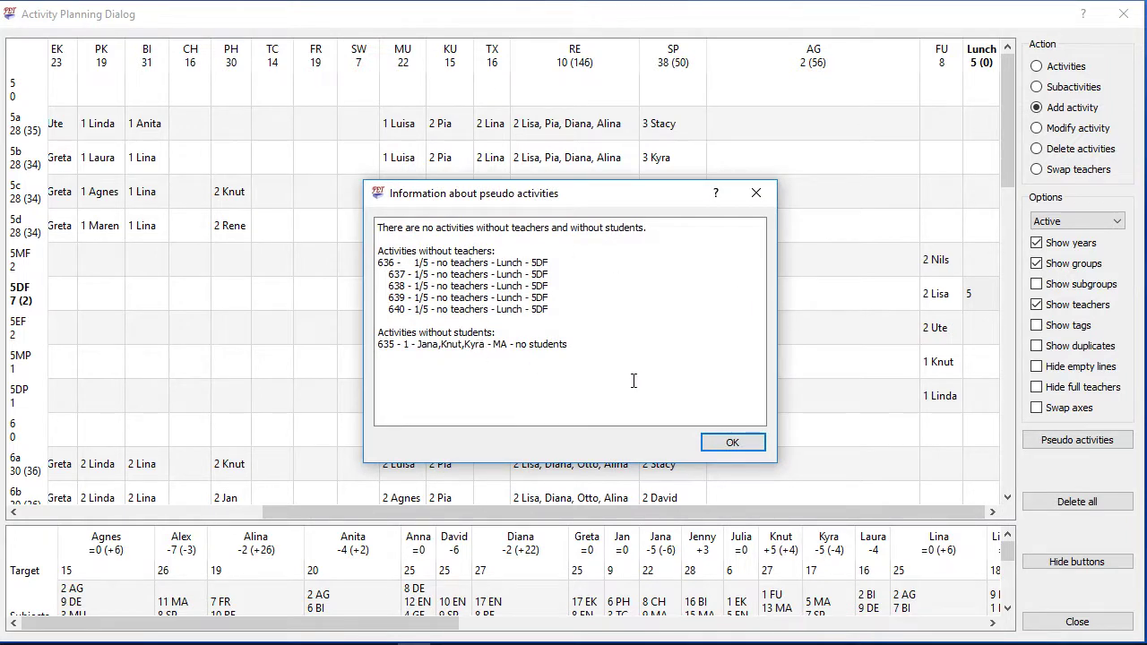
left_click(733, 442)
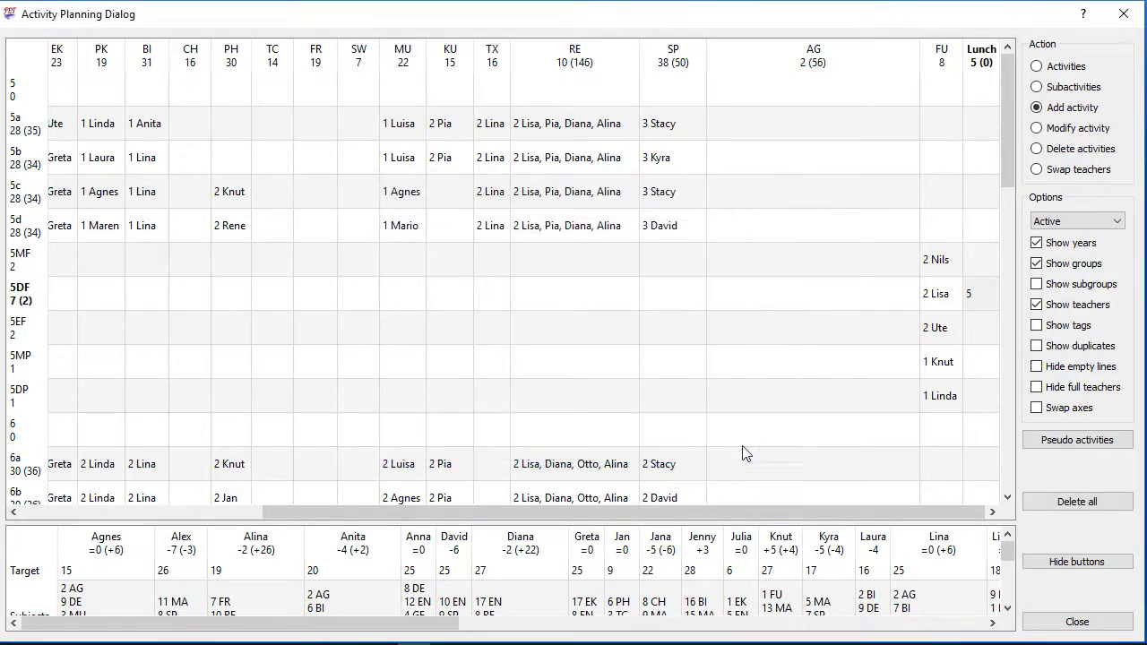
left_click(1048, 621)
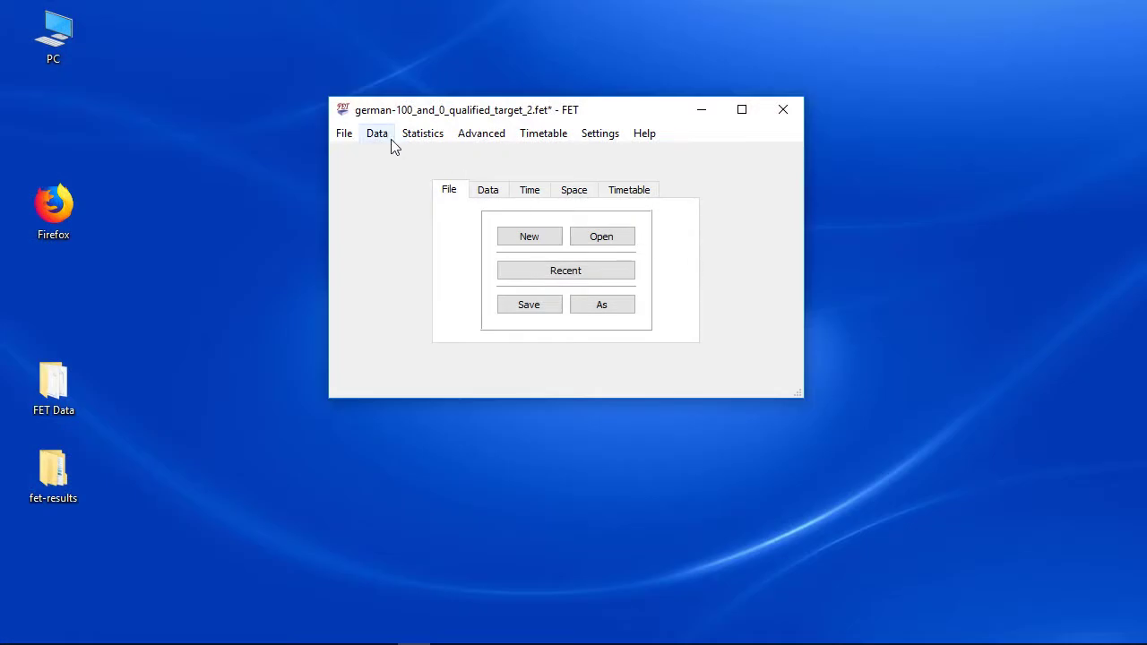
Review the entries at the end of the full activities list, including MA without students and Lunch for 5DF
left_click(381, 135)
left_click(418, 297)
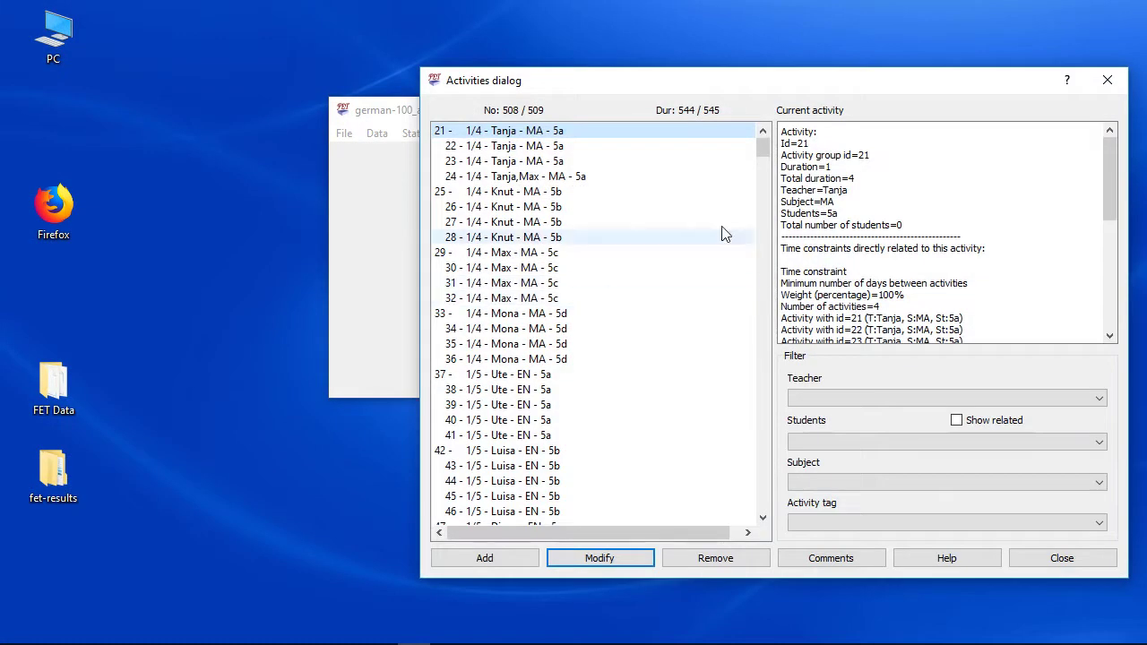
left_click_drag(766, 148, 763, 502)
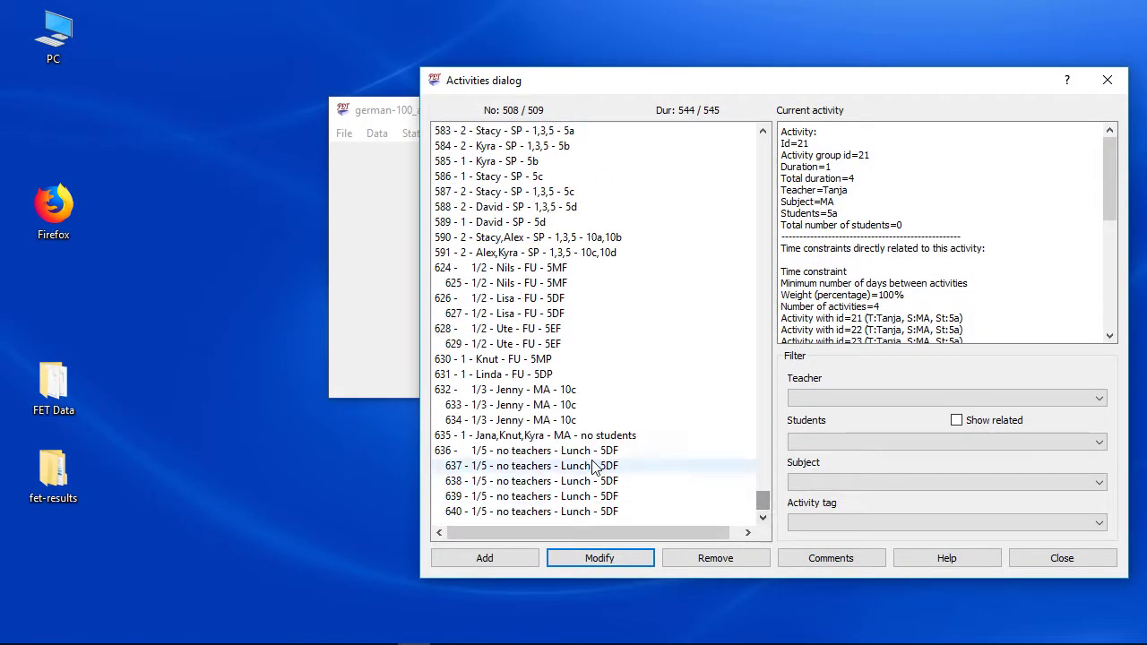
left_click(1031, 557)
Reopen activity planning and compare the table with the years, groups, teachers and tags display options switched on and off
left_click(481, 133)
left_click(494, 155)
left_click(1037, 243)
left_click(1037, 263)
left_click(1036, 264)
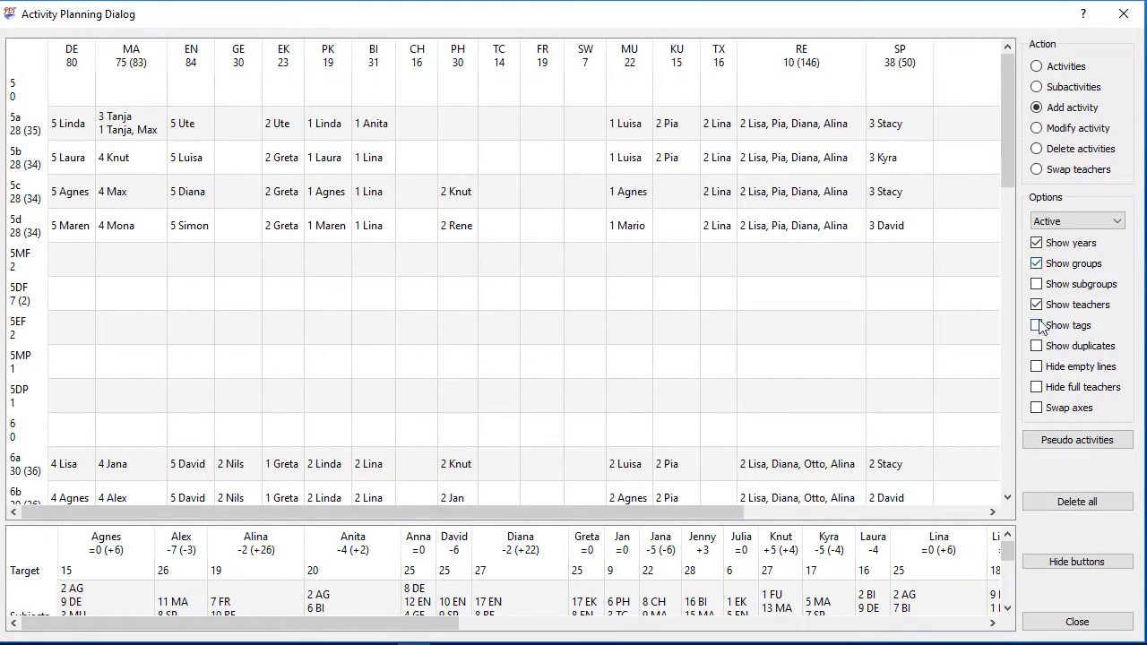
left_click(1037, 305)
left_click(1037, 305)
left_click(1038, 306)
left_click(1038, 306)
left_click(1037, 325)
left_click(1037, 327)
left_click(1036, 326)
left_click(1036, 326)
Preview the planning table with empty lines hidden, full teachers hidden and axes swapped, restoring the original view each time
left_click(1036, 366)
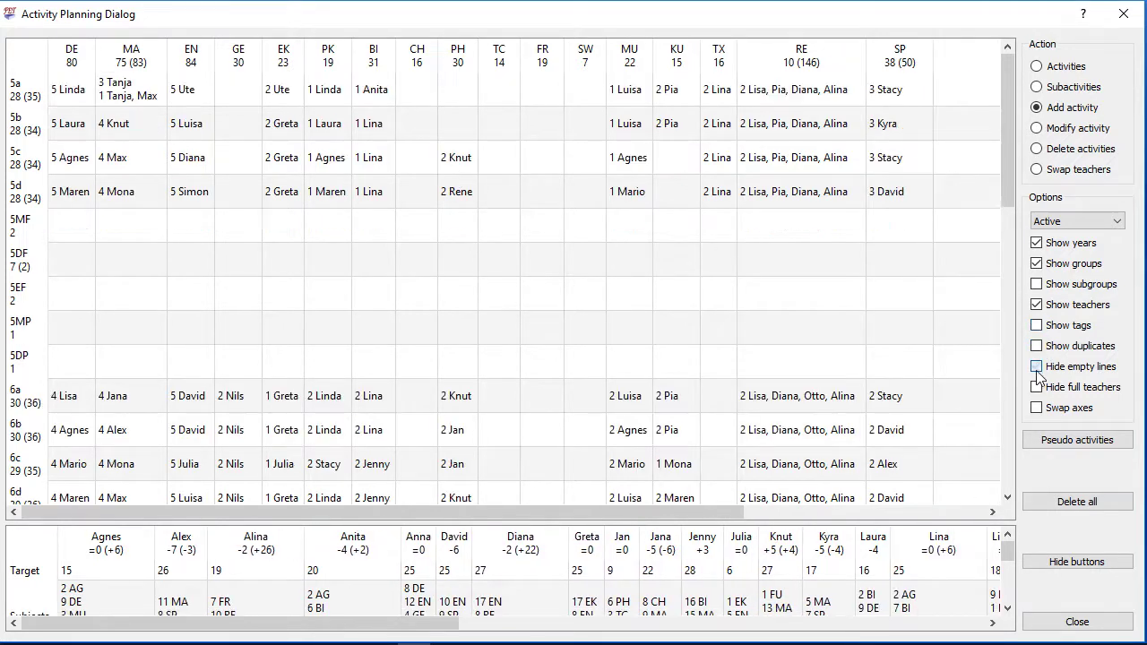
left_click(1037, 367)
left_click(1036, 367)
left_click(1037, 367)
left_click(1036, 388)
left_click(1037, 388)
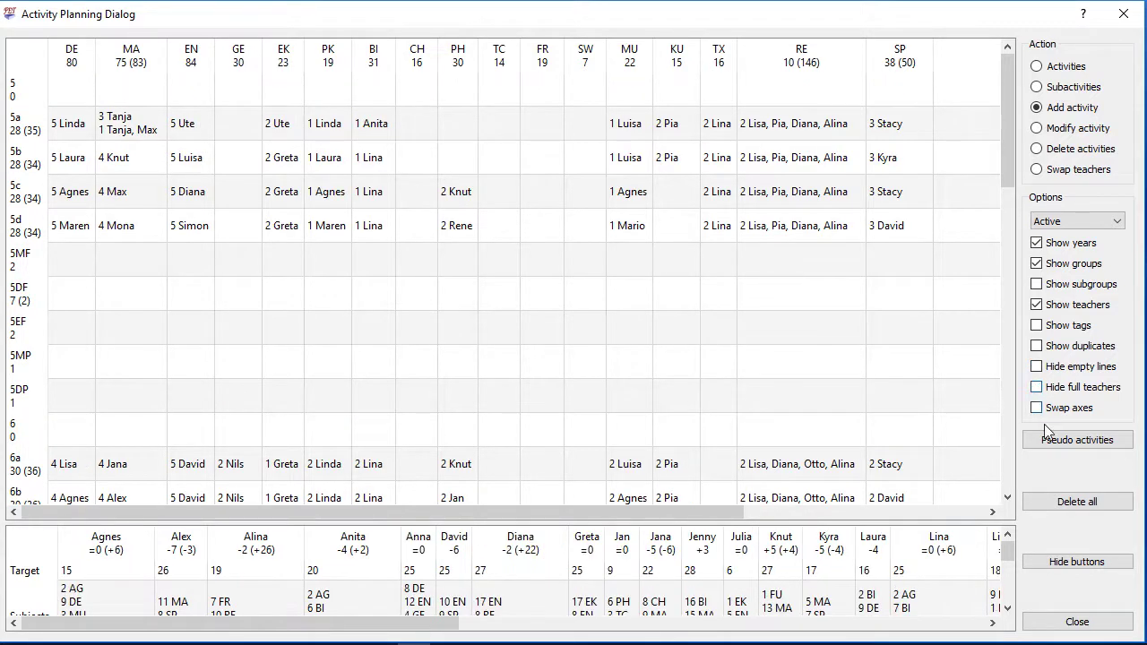
left_click(1036, 408)
left_click(1037, 408)
Request removal of all activities and related constraints, and decline the confirmation
left_click(1071, 504)
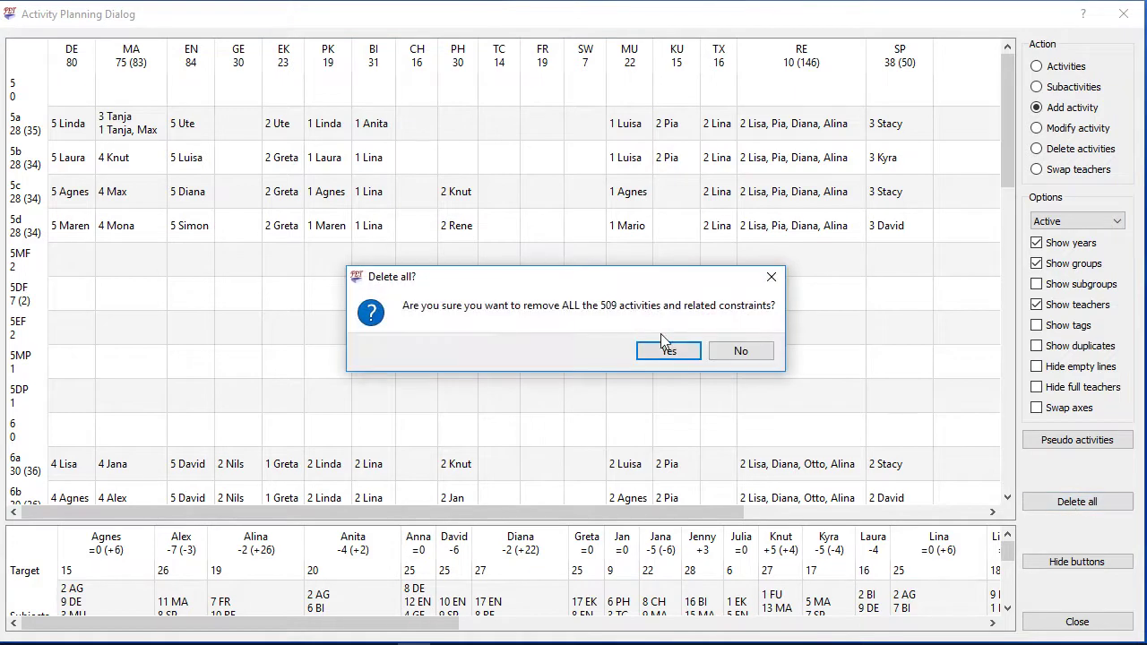
left_click(740, 350)
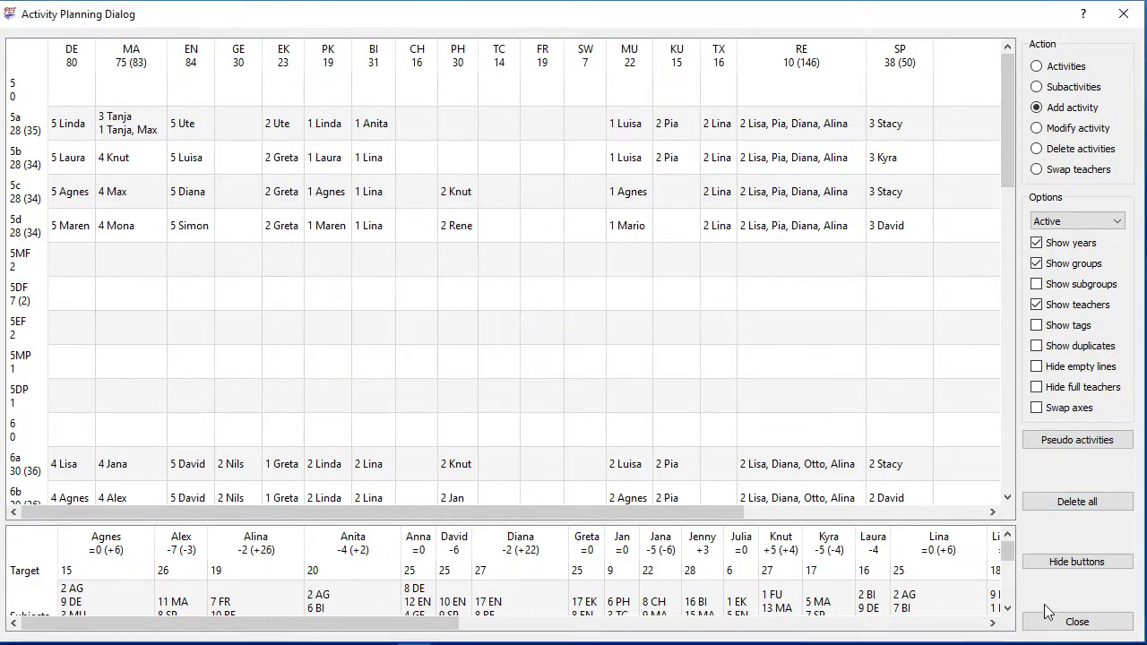
left_click(1075, 623)
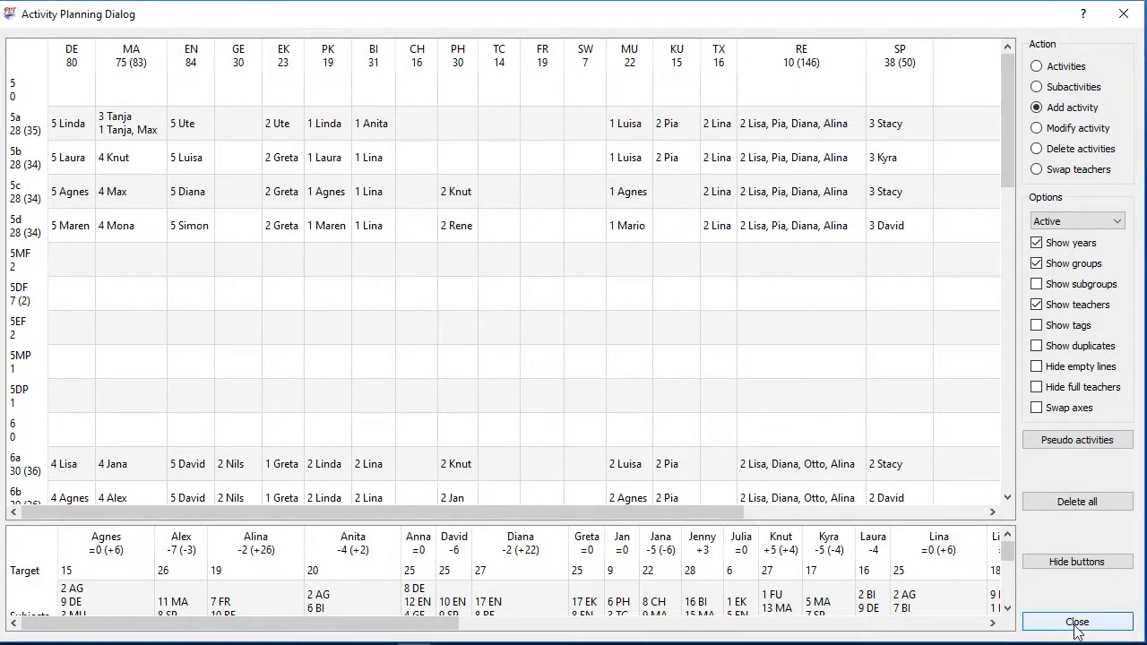
Preview the planning table with its buttons hidden, show them again, and close activity planning
left_click(1075, 565)
left_click(1128, 432)
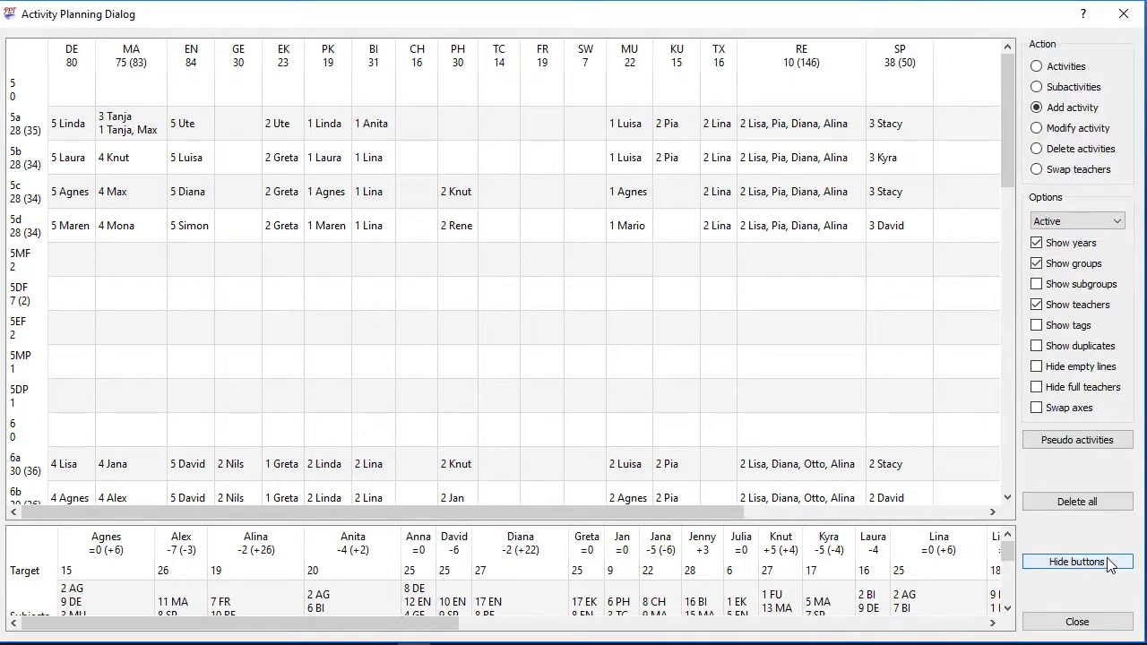
left_click(1075, 562)
left_click(1129, 432)
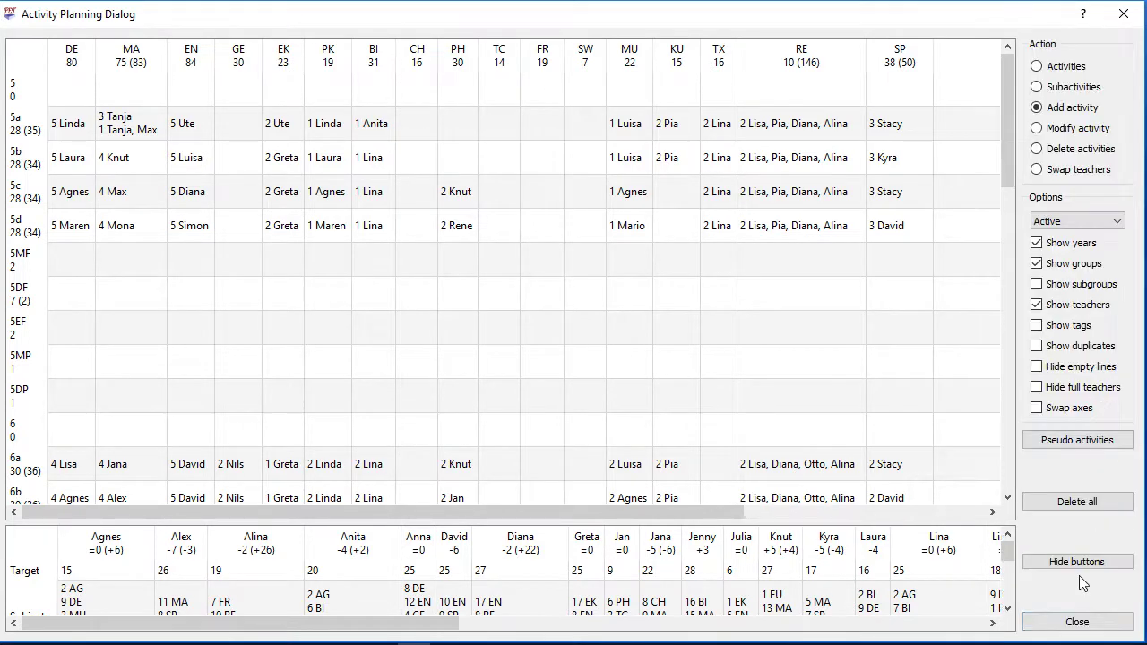
left_click(1077, 621)
Save the timetable data as a new file named german-100_and_0_qualified_target_3
left_click(356, 136)
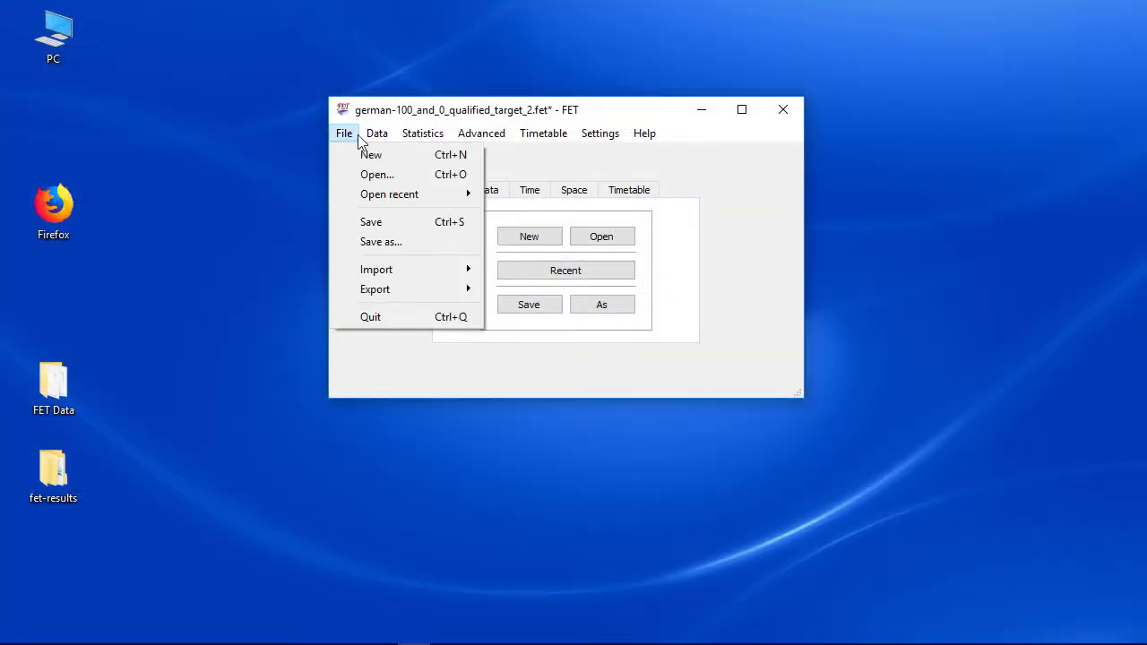
left_click(385, 244)
left_click(659, 458)
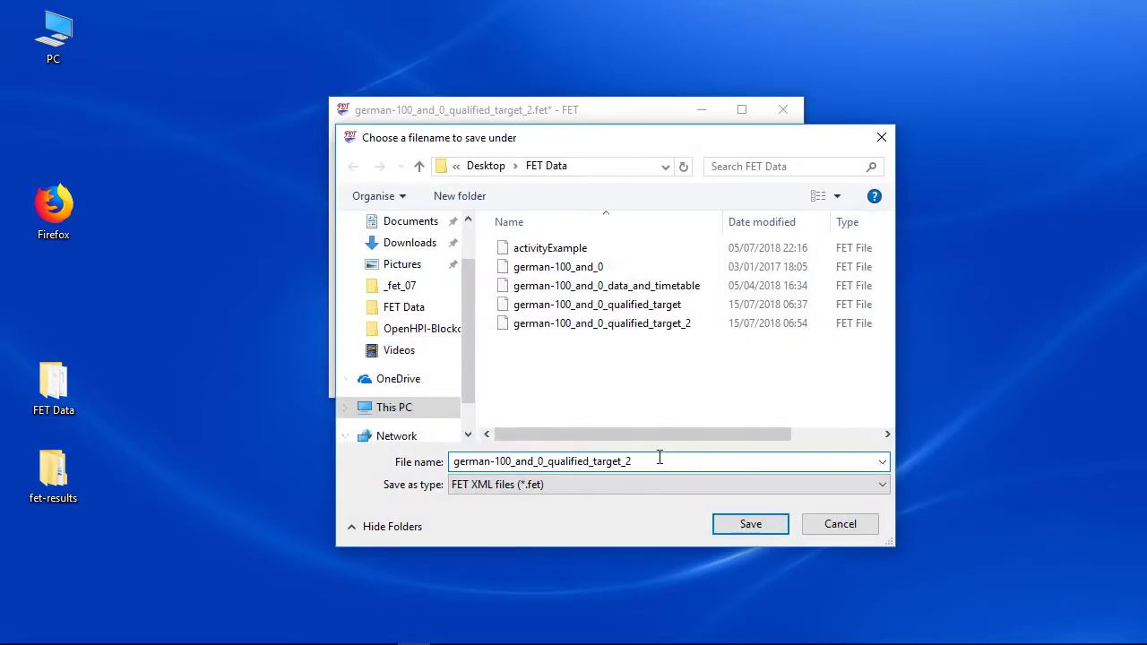
key("BackSpace")
type("3")
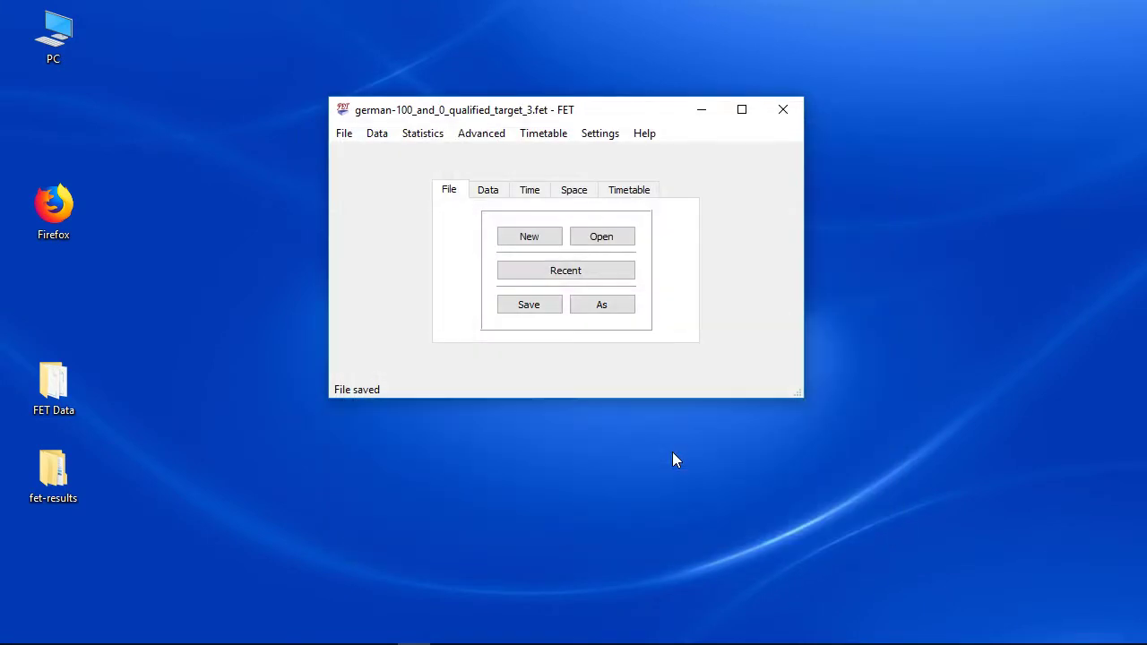